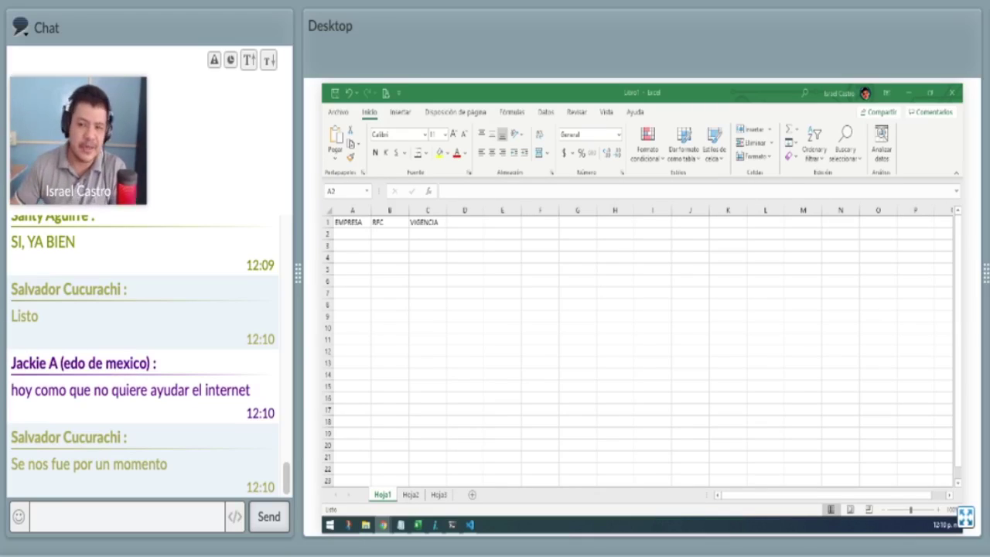
Widen column A, then enter the company name in A2 and its RFC in B2.
{"action": "scroll", "coordinate": [394, 293], "scroll_direction": "up", "scroll_amount": 2}
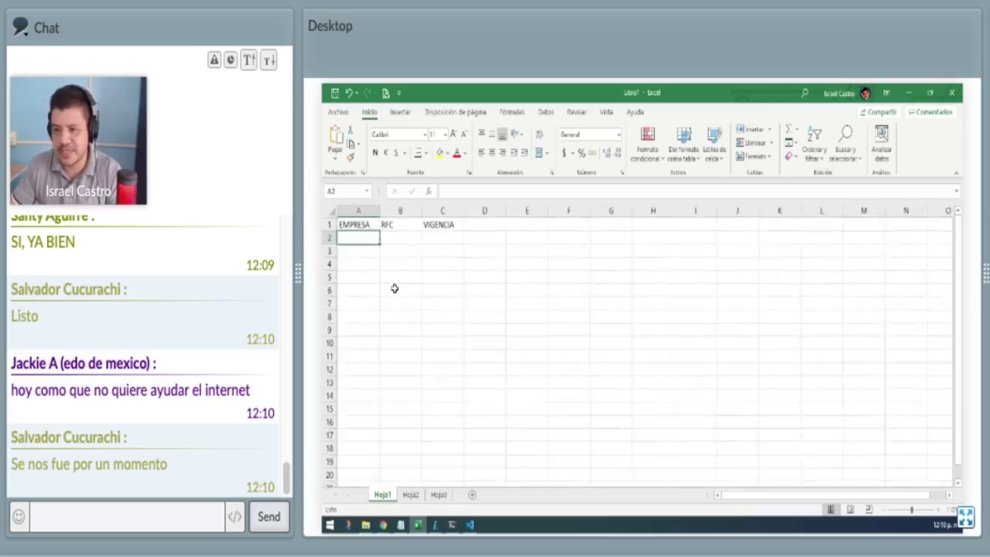
{"action": "left_click_drag", "start_coordinate": [389, 211], "coordinate": [486, 212]}
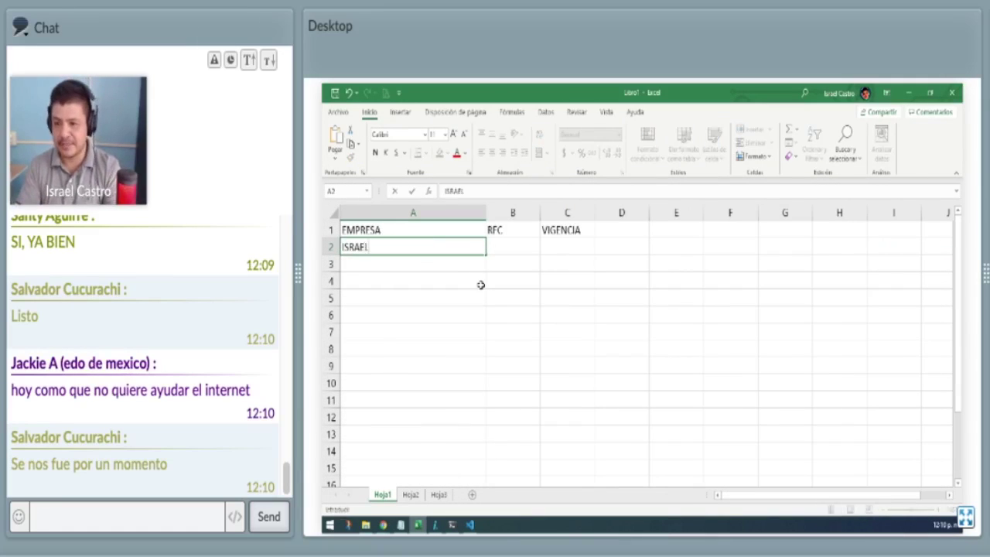
{"action": "key", "text": "Tab"}
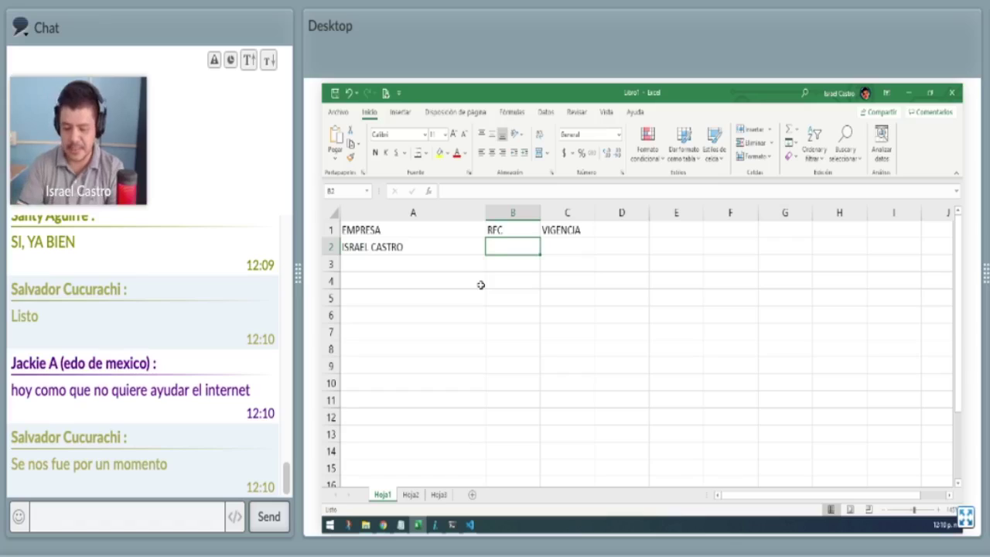
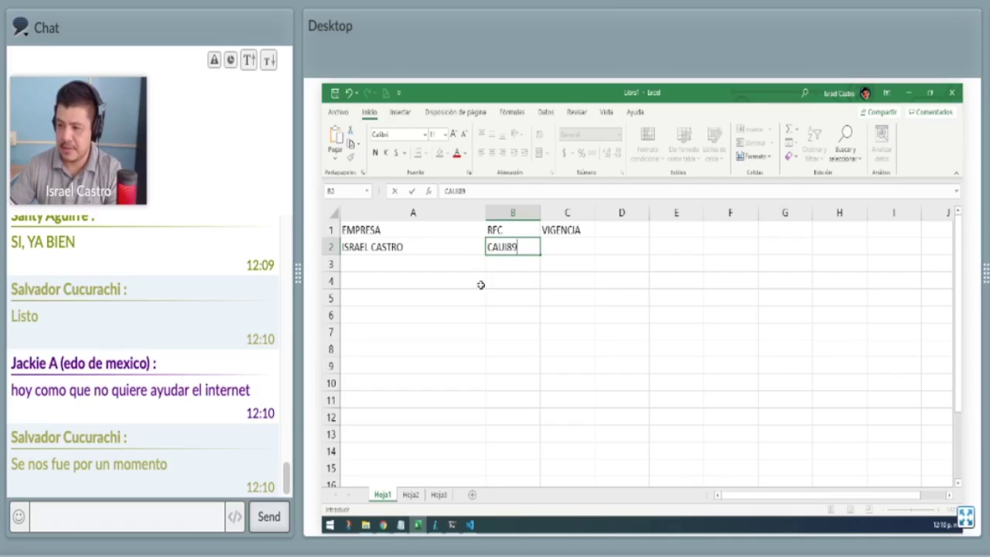
{"action": "key", "text": "Tab"}
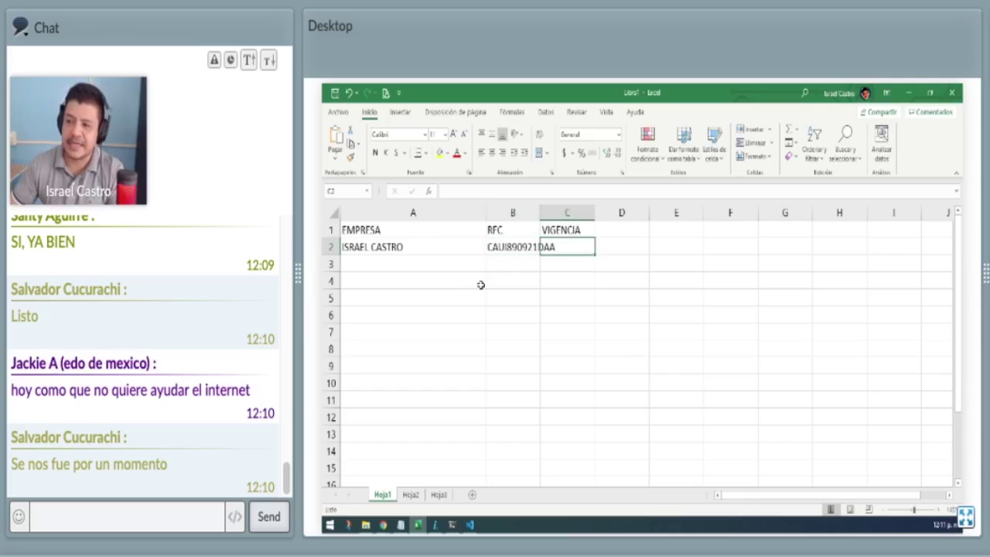
Autofit column B and enter the VIGENCIA date 03/04/2021 in C2.
{"action": "double_click", "coordinate": [540, 207]}
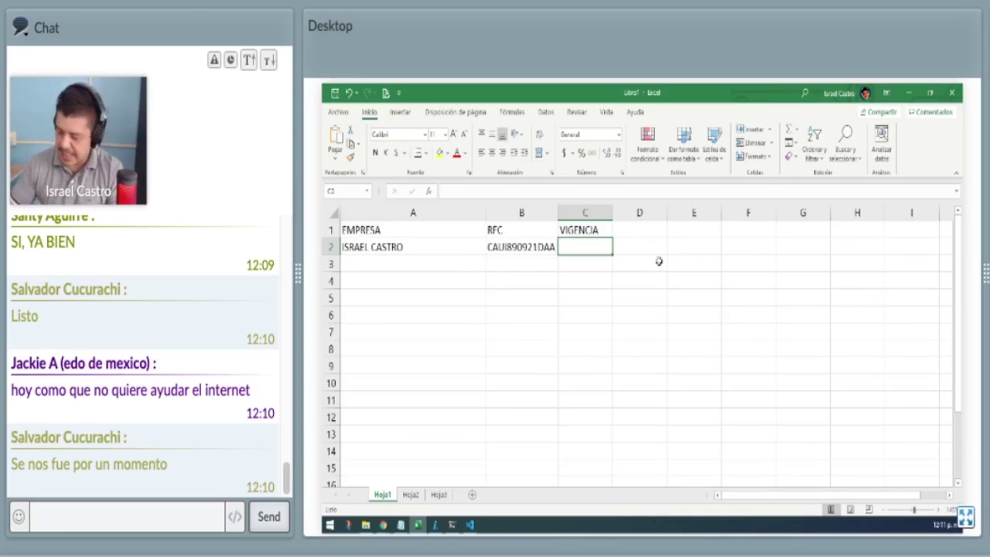
{"action": "type", "text": "03/"}
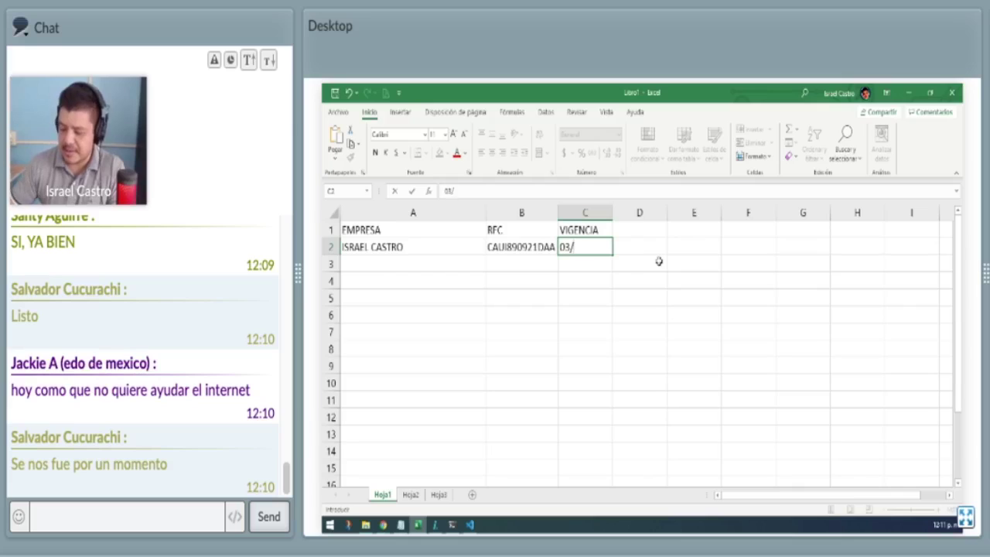
{"action": "type", "text": "04/2021"}
{"action": "key", "text": "Return"}
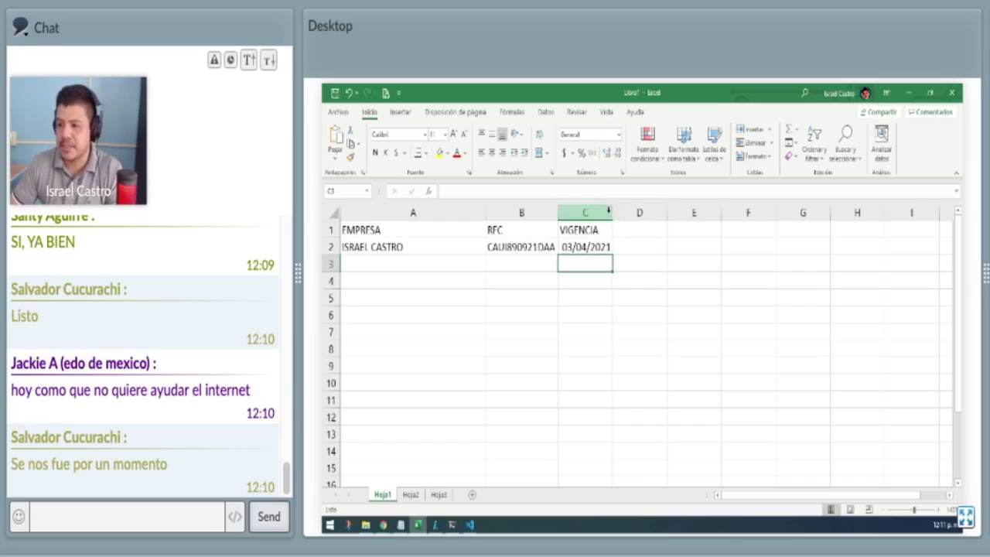
{"action": "left_click_drag", "start_coordinate": [584, 212], "coordinate": [622, 226]}
{"action": "left_click_drag", "start_coordinate": [644, 280], "coordinate": [643, 263]}
Autofit column C and set C2 to General format so 03/04/2021 shows as 44289.
{"action": "double_click", "coordinate": [612, 212]}
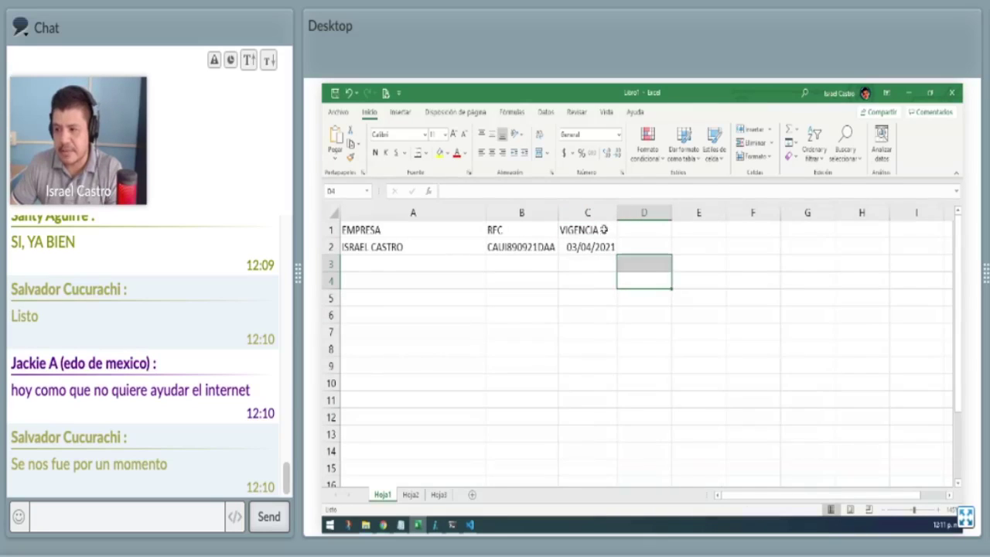
{"action": "left_click_drag", "start_coordinate": [464, 231], "coordinate": [588, 229]}
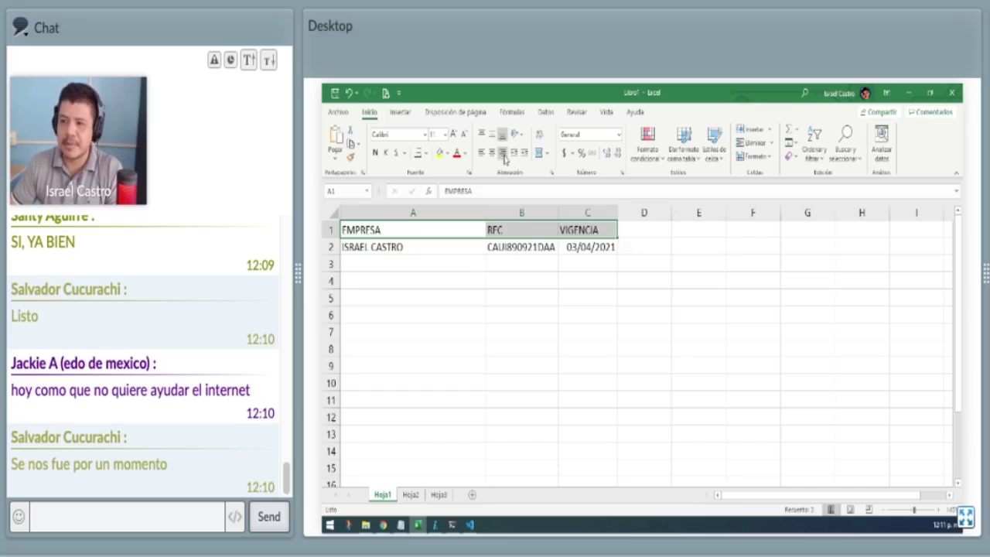
{"action": "left_click", "coordinate": [661, 245]}
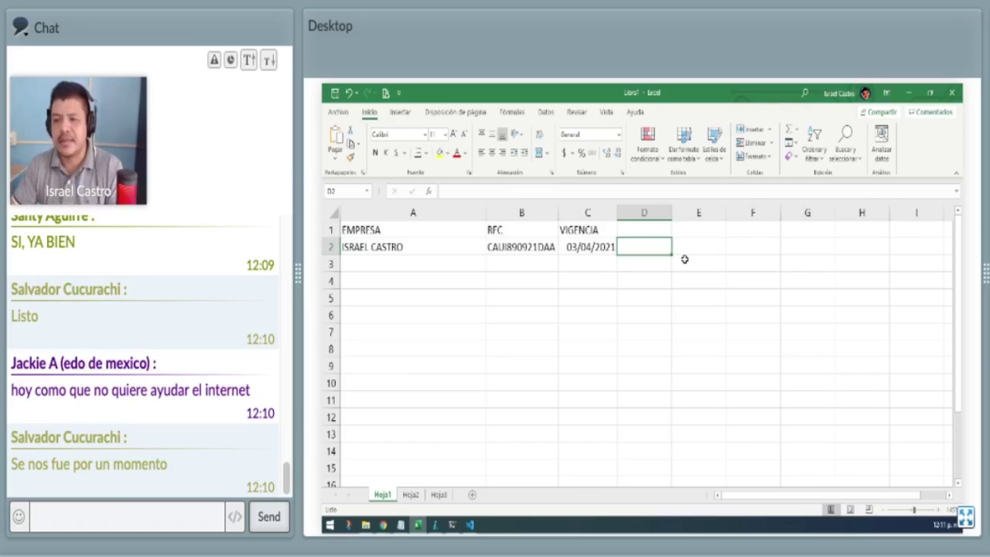
{"action": "key", "text": "Left"}
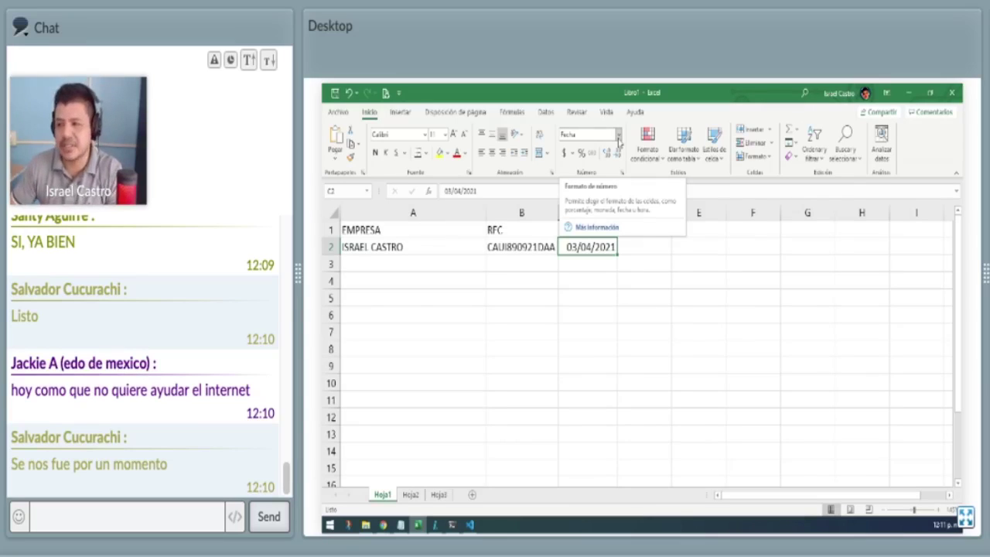
{"action": "left_click", "coordinate": [618, 136]}
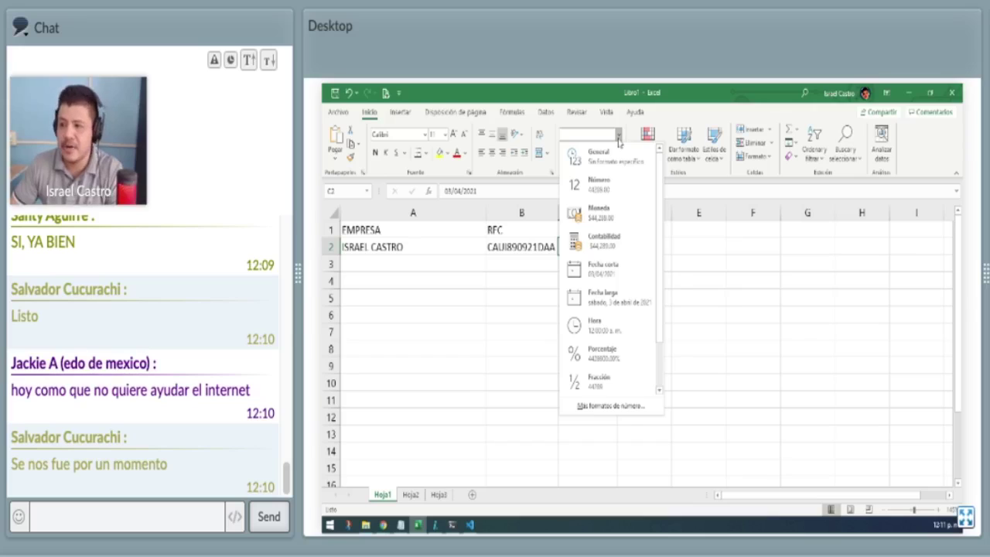
{"action": "left_click", "coordinate": [607, 154]}
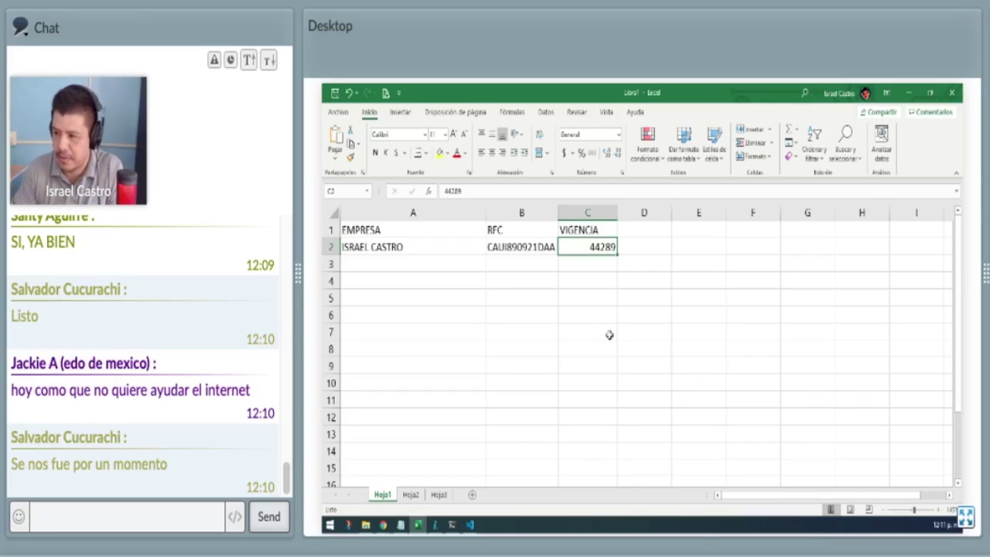
{"action": "key", "text": "Right"}
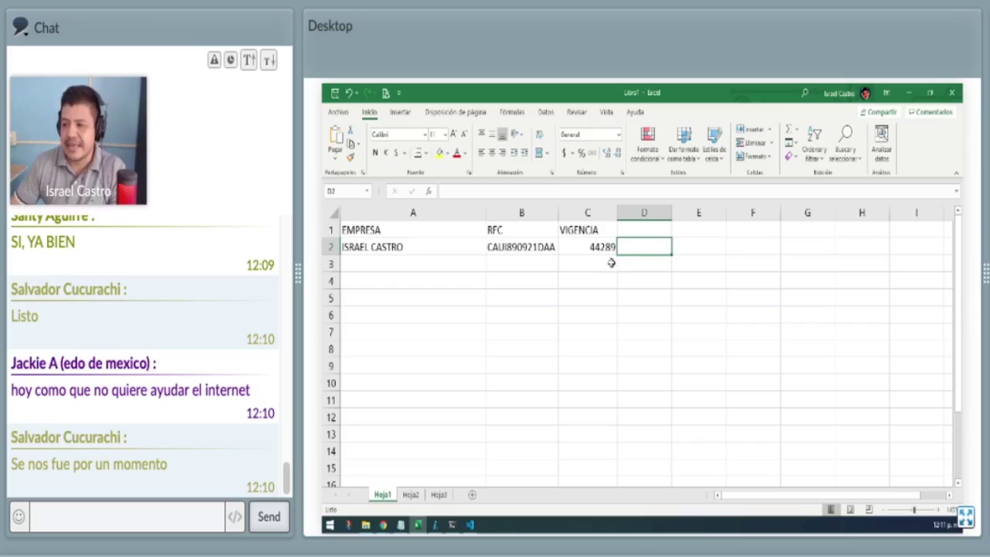
Enter today's date formula in D2 and format it as General, showing 44286.
{"action": "type", "text": "=c2"}
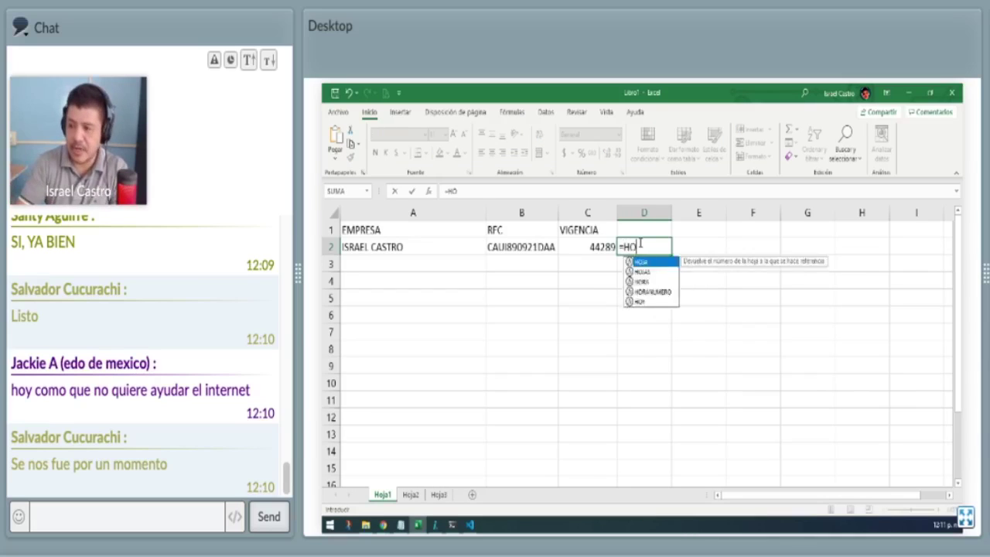
{"action": "key", "text": "Return"}
{"action": "left_click", "coordinate": [639, 243]}
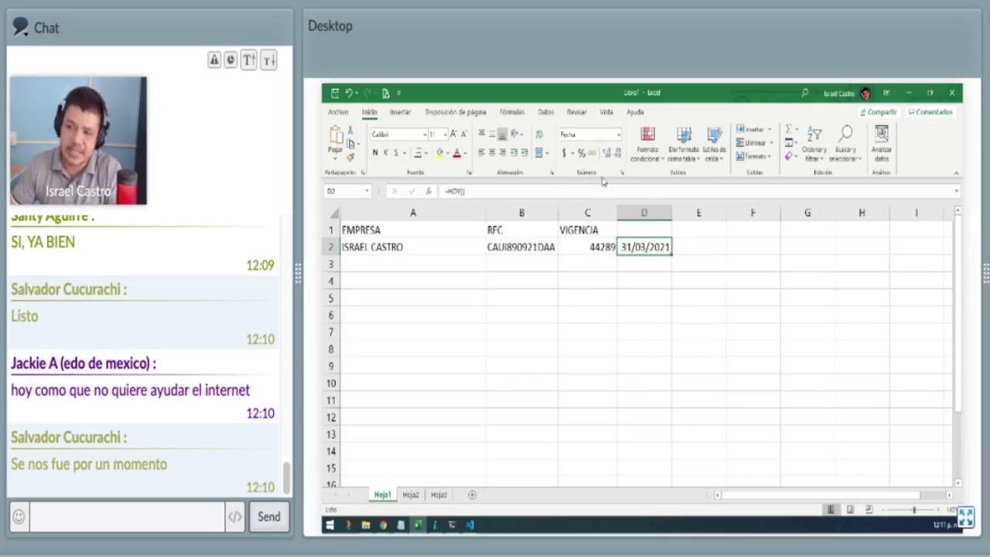
{"action": "left_click", "coordinate": [618, 134]}
{"action": "left_click", "coordinate": [609, 160]}
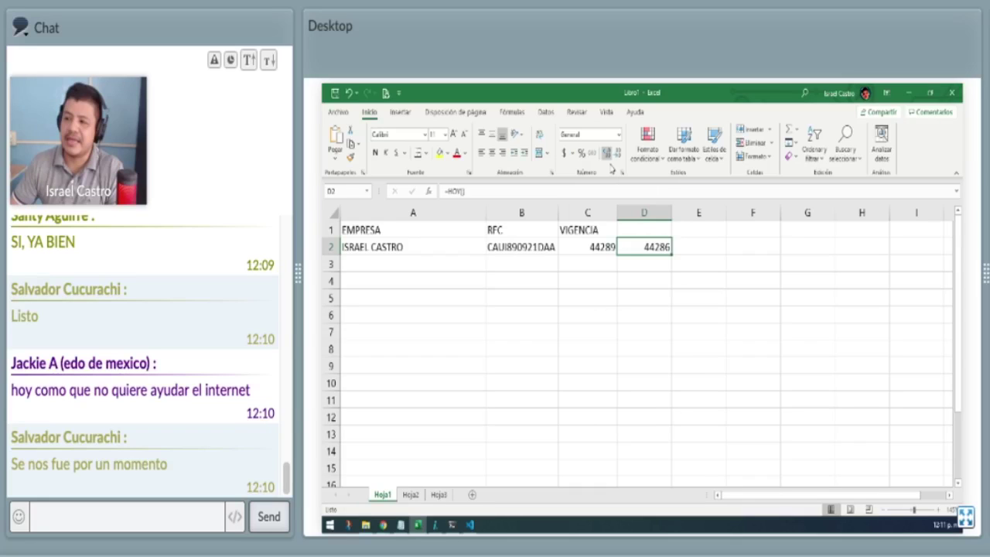
{"action": "left_click", "coordinate": [658, 300]}
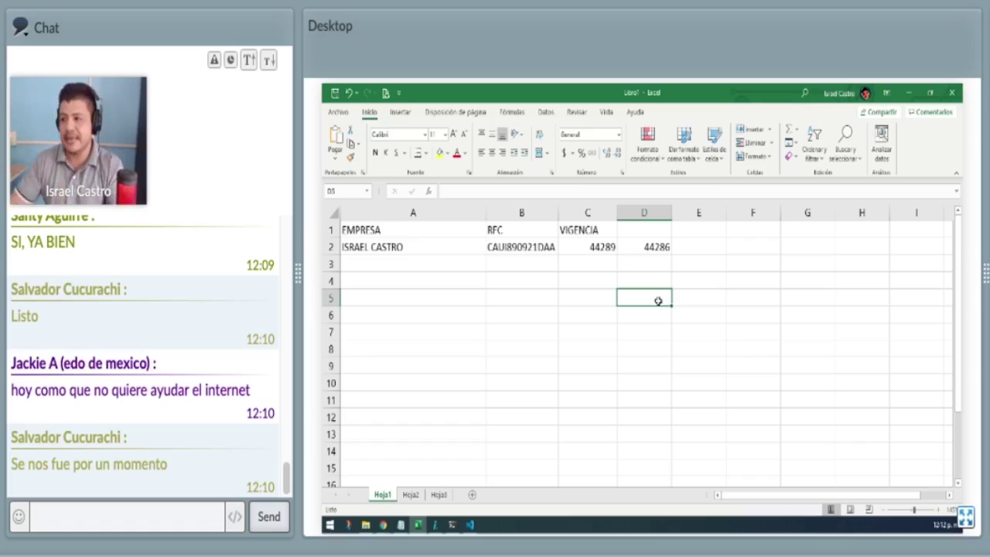
Enter the formula =C2-D2 in E2, giving 3 days left.
{"action": "key", "text": "Up"}
{"action": "key", "text": "Up"}
{"action": "key", "text": "Up"}
{"action": "key", "text": "Right"}
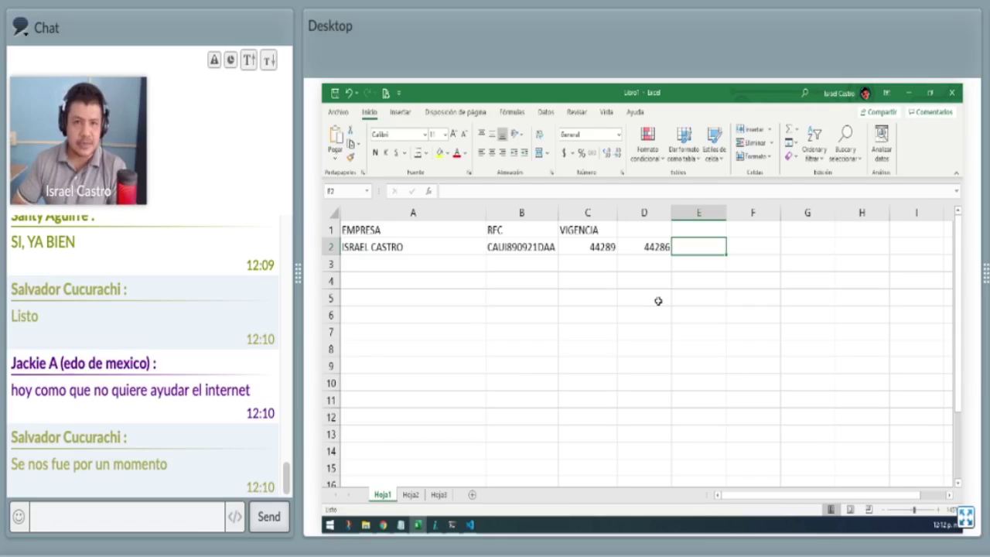
{"action": "type", "text": "="}
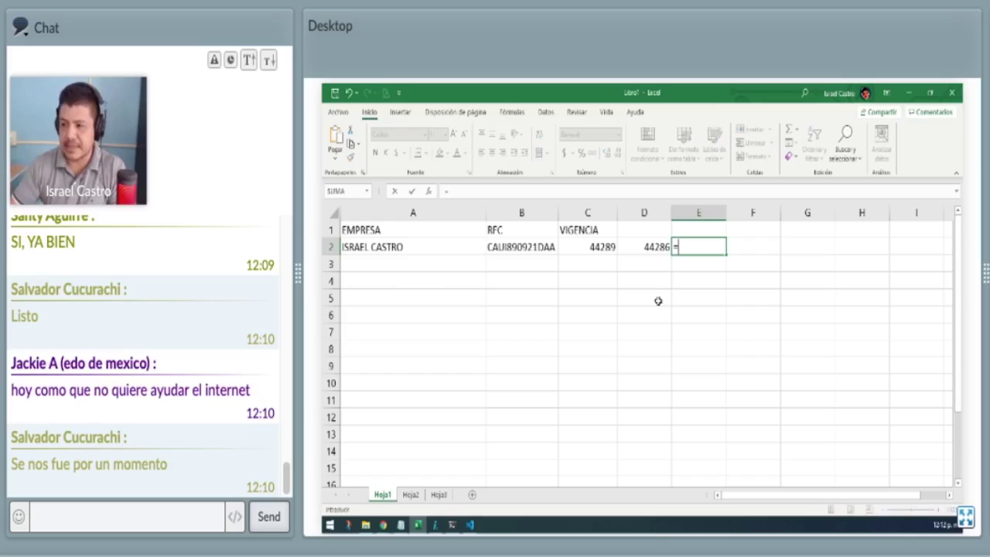
{"action": "key", "text": "Left"}
{"action": "key", "text": "Left"}
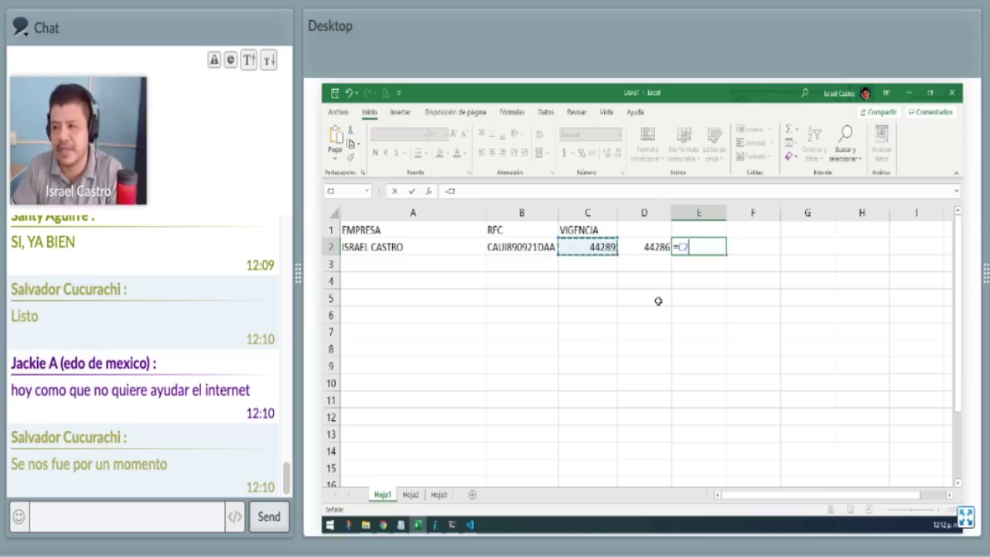
{"action": "type", "text": "-"}
{"action": "key", "text": "ctrl+Return"}
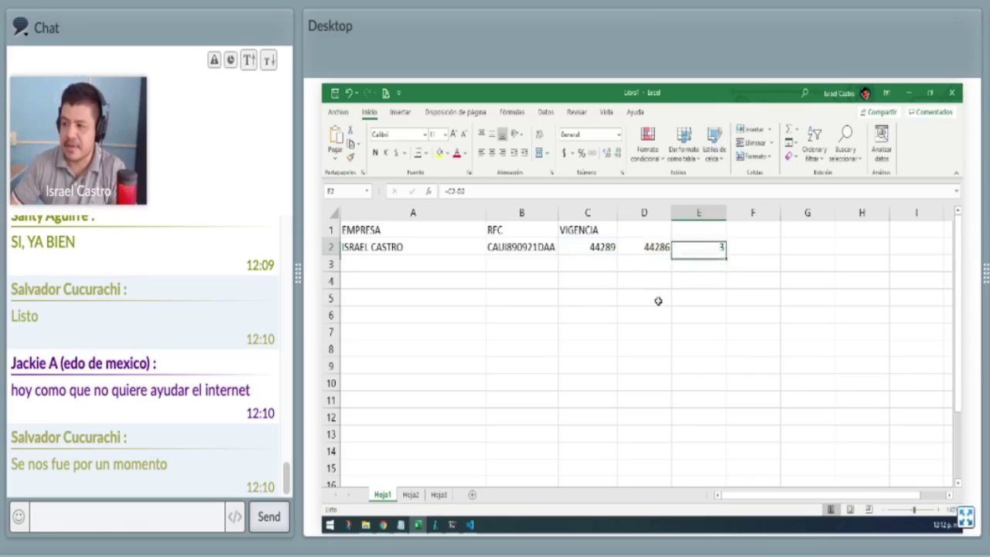
Label column D with the header Hoy in D1.
{"action": "key", "text": "Up"}
{"action": "key", "text": "Left"}
{"action": "type", "text": "hOY"}
{"action": "key", "text": "BackSpace"}
{"action": "key", "text": "BackSpace"}
{"action": "key", "text": "BackSpace"}
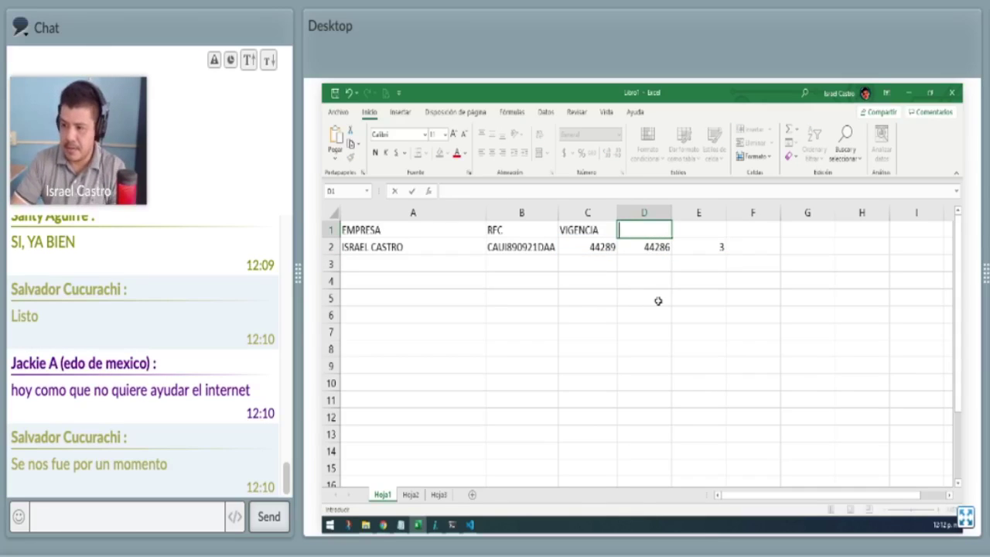
{"action": "type", "text": "Hoy"}
{"action": "key", "text": "Return"}
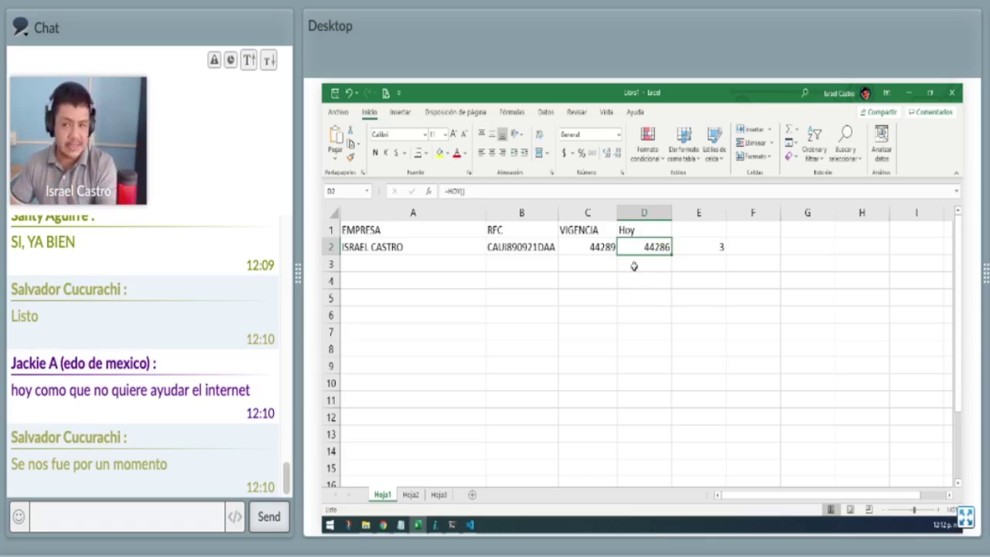
Format C2:D2 as Fecha corta so they show 03/04/2021 and 31/03/2021.
{"action": "left_click_drag", "start_coordinate": [598, 248], "coordinate": [641, 255]}
{"action": "left_click", "coordinate": [618, 134]}
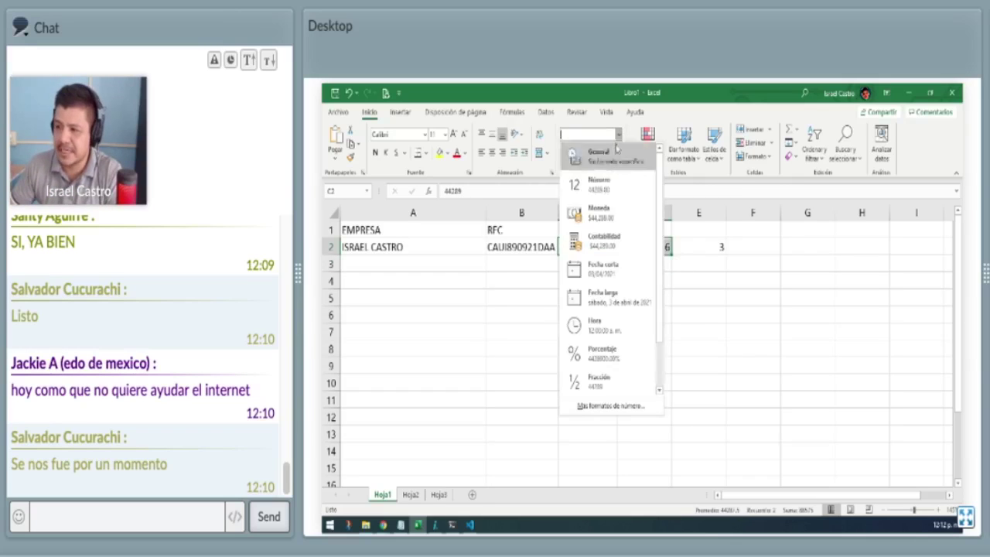
{"action": "left_click", "coordinate": [609, 266]}
{"action": "left_click", "coordinate": [677, 317]}
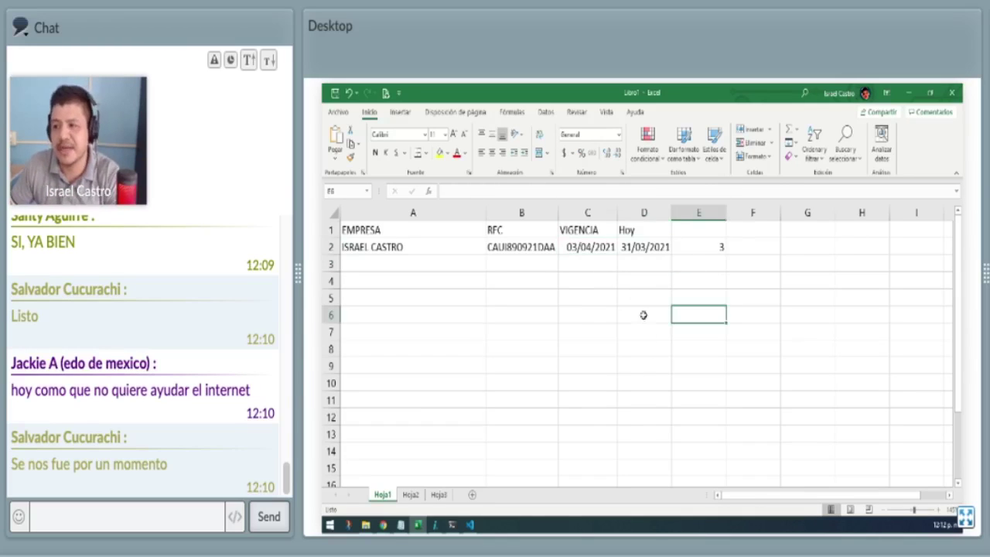
{"action": "left_click", "coordinate": [593, 242]}
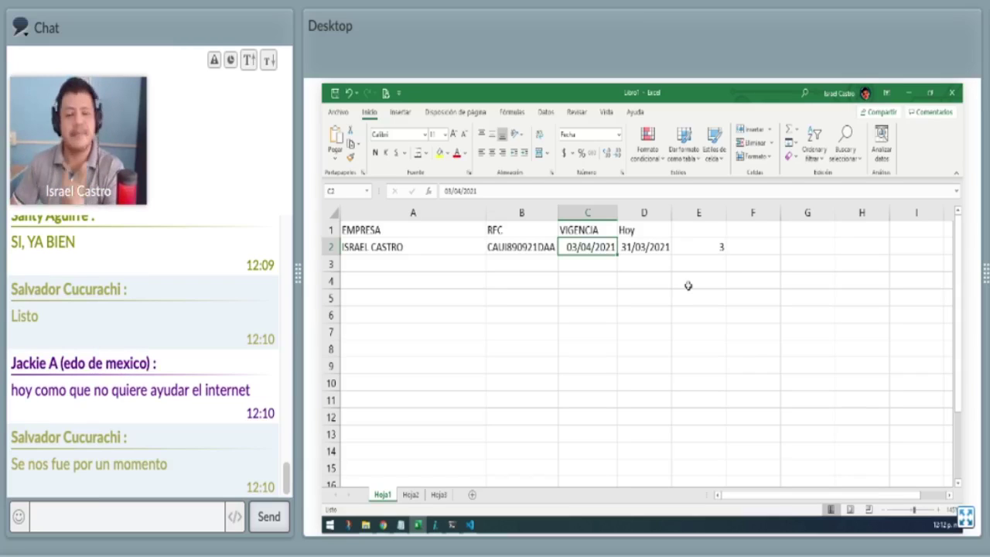
{"action": "key", "text": "Right"}
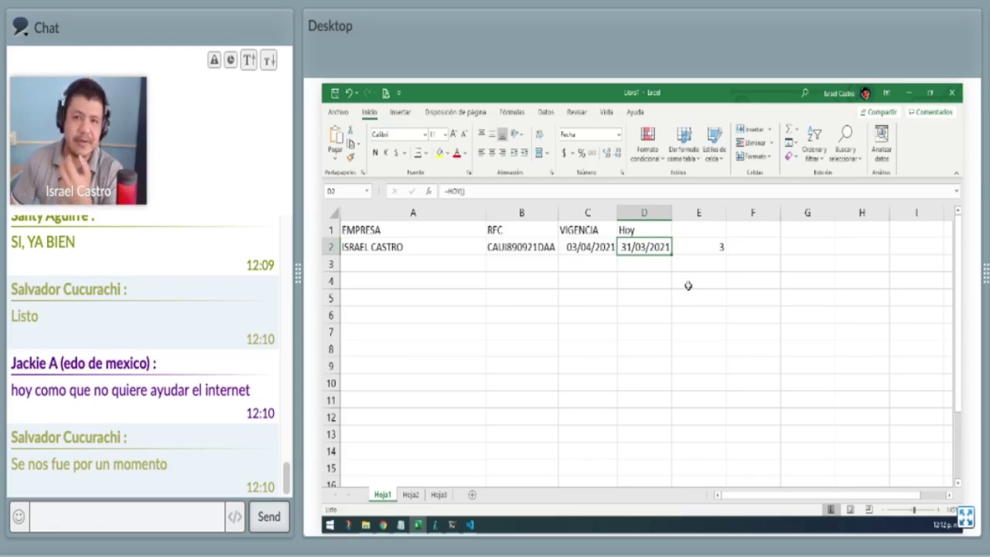
{"action": "key", "text": "Right"}
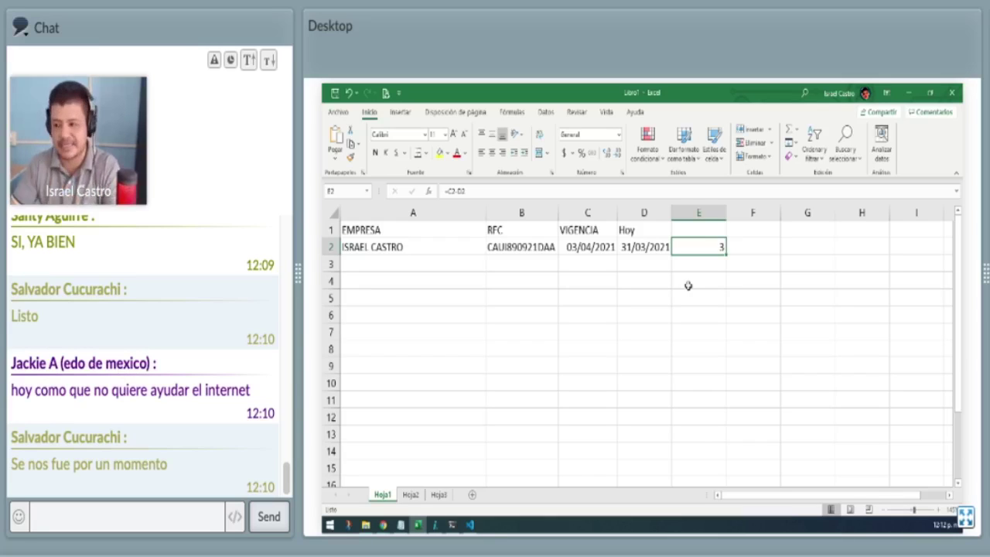
{"action": "left_click", "coordinate": [652, 214]}
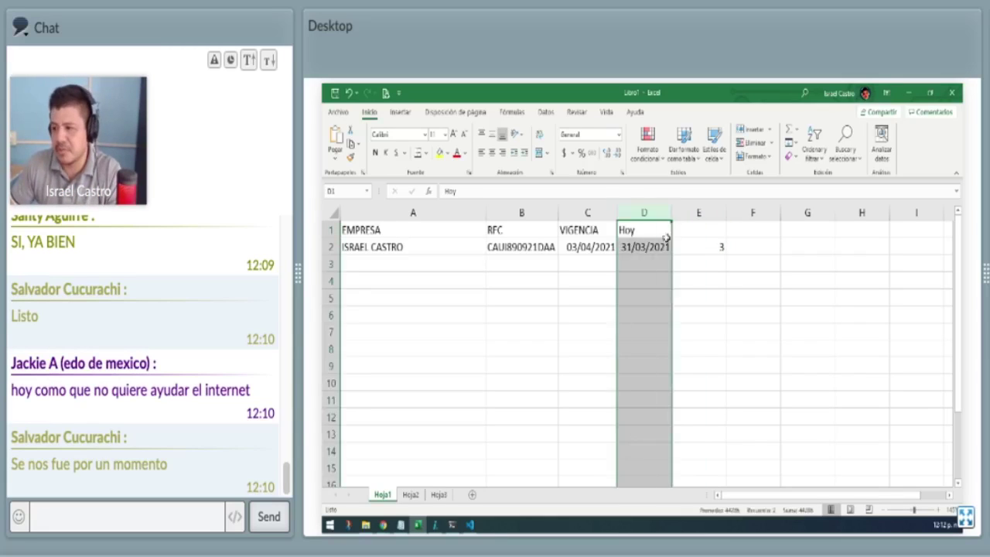
{"action": "left_click", "coordinate": [660, 247]}
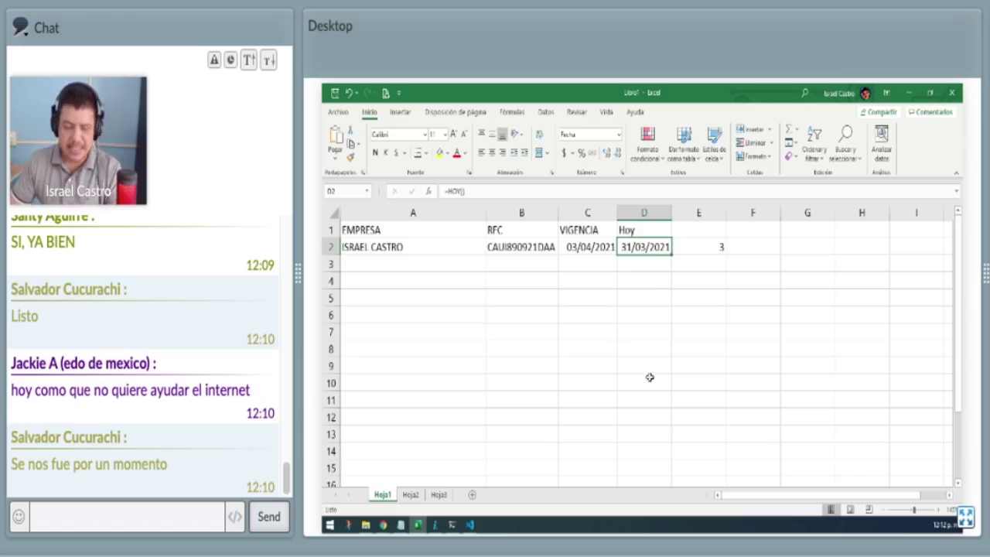
Add the header Faltan in cell E1.
{"action": "left_click", "coordinate": [688, 226]}
{"action": "type", "text": "Faltan"}
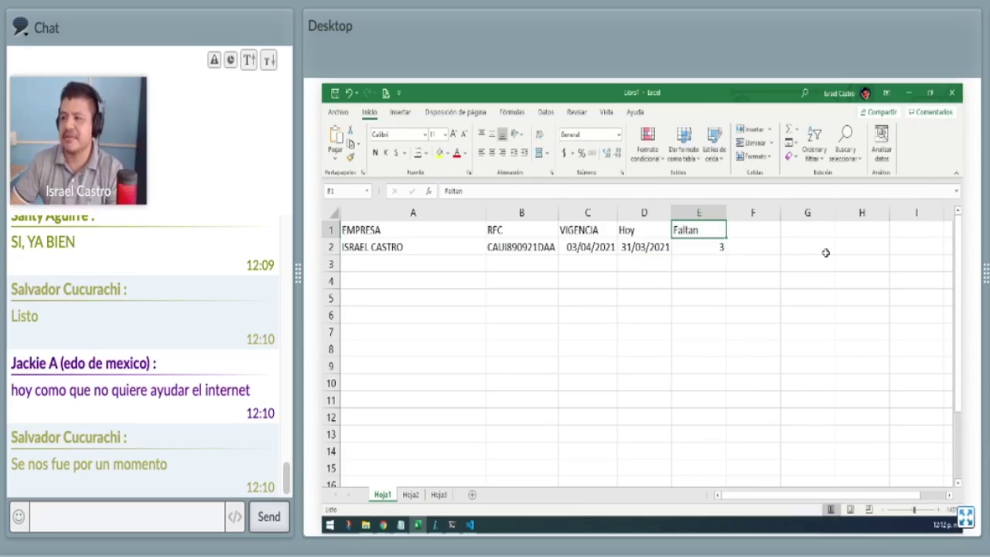
{"action": "key", "text": "Return"}
{"action": "left_click", "coordinate": [611, 248]}
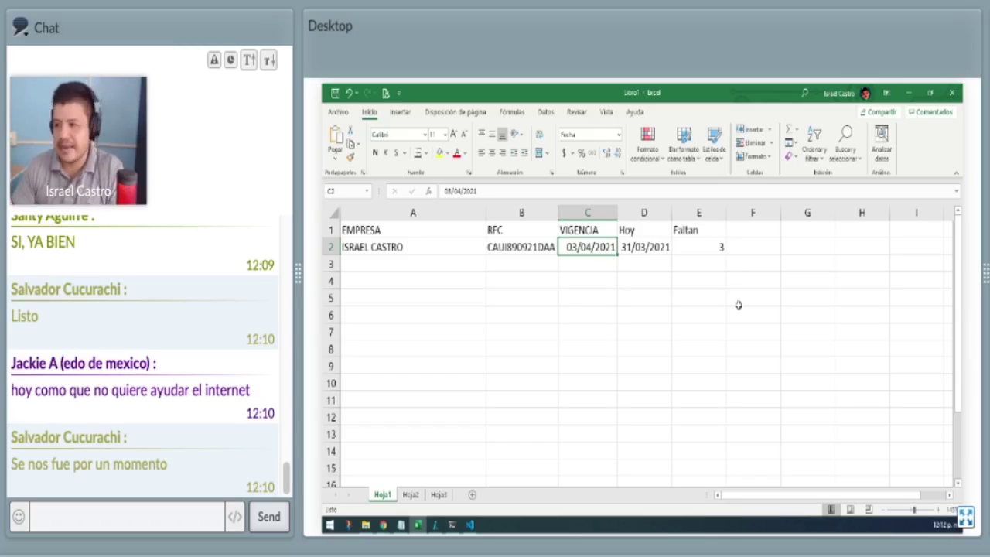
Change C2 to 30/03/2021 and confirm E2 now shows -1.
{"action": "type", "text": "30/0"}
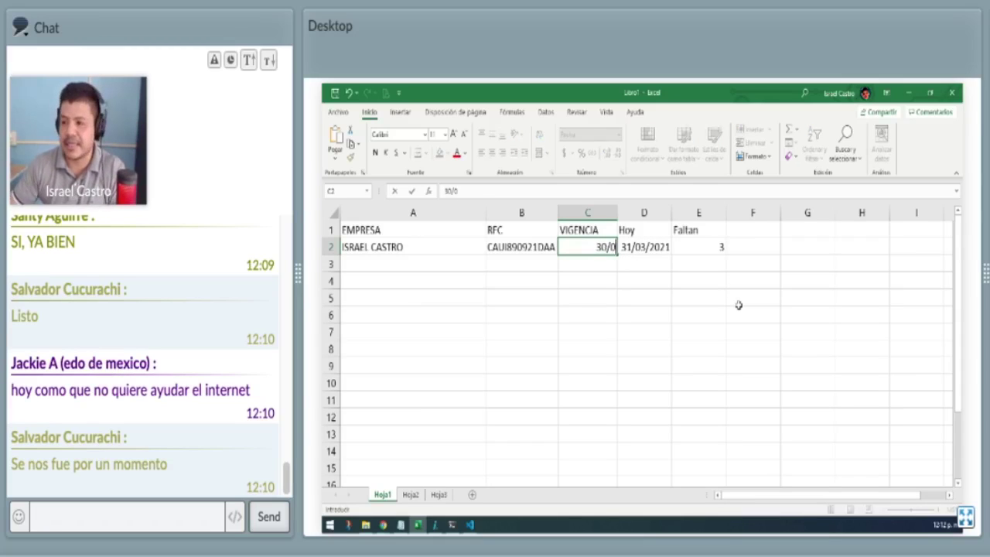
{"action": "type", "text": "3/2021"}
{"action": "key", "text": "ctrl+Return"}
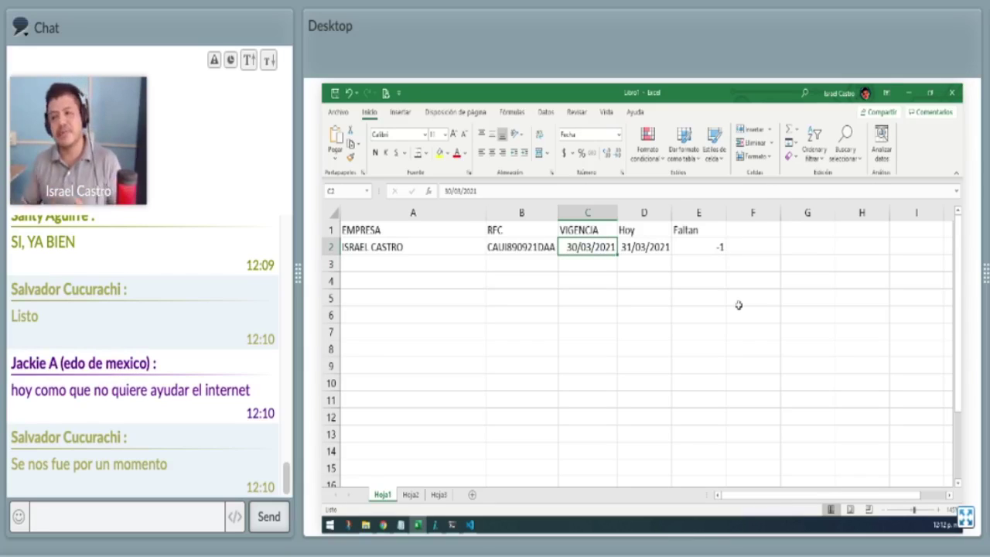
{"action": "left_click", "coordinate": [704, 245]}
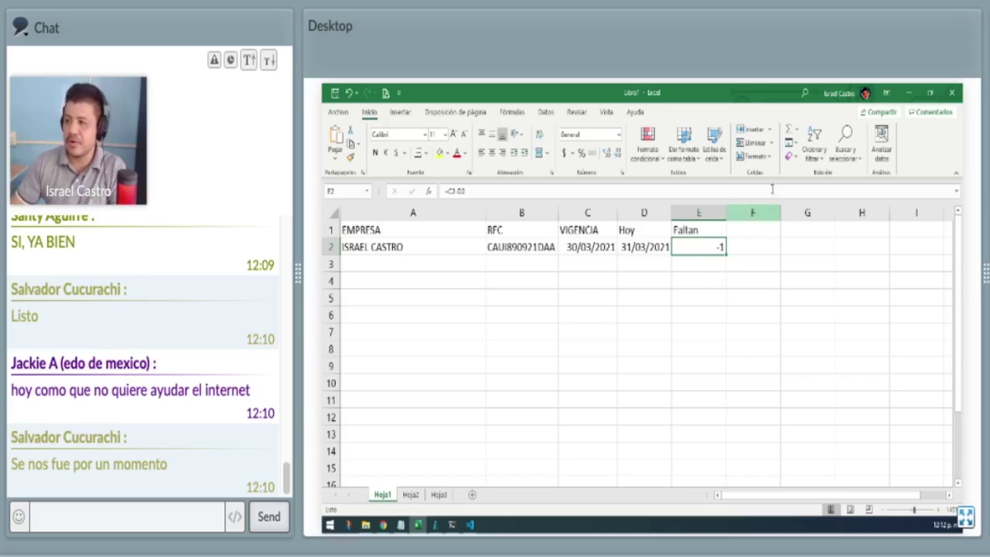
{"action": "left_click", "coordinate": [647, 143]}
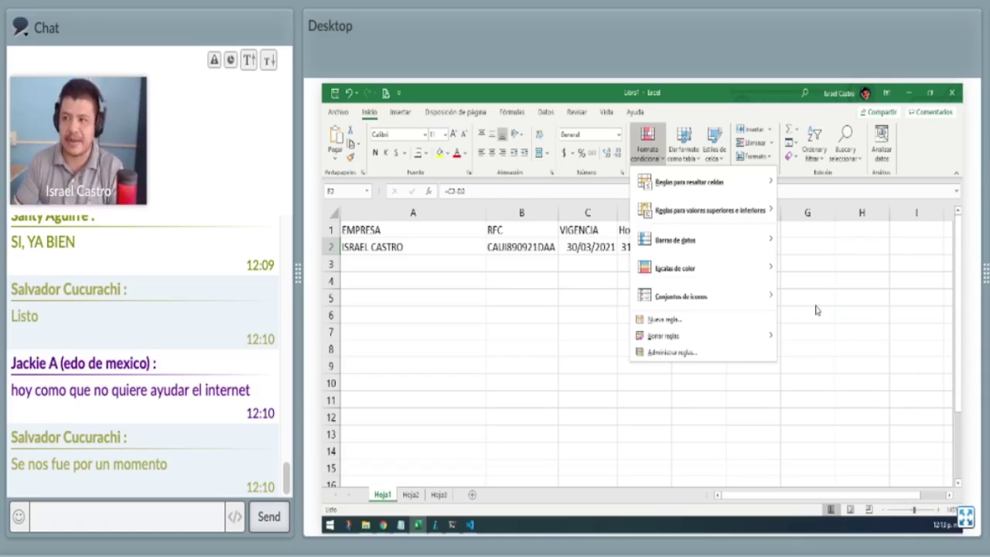
{"action": "left_click", "coordinate": [816, 310]}
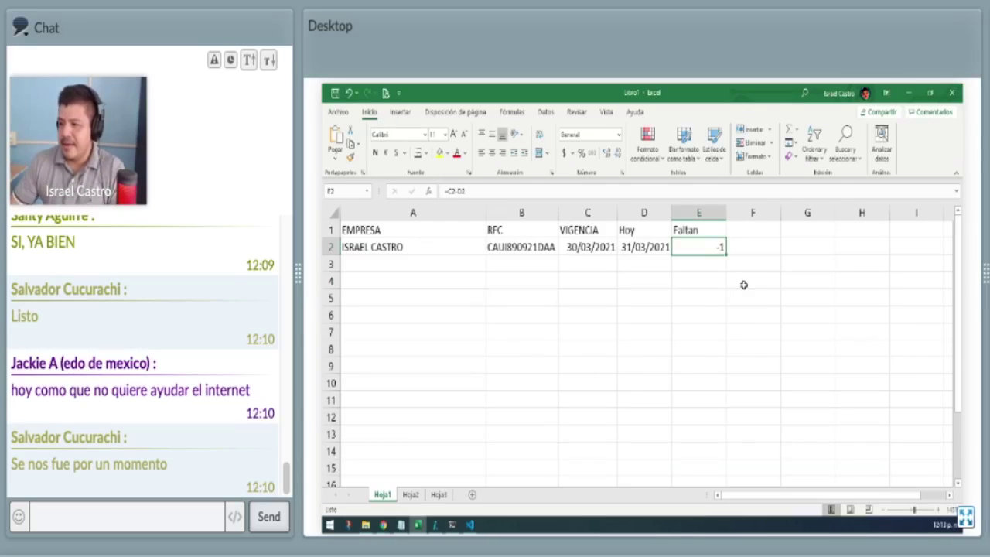
{"action": "key", "text": "Left"}
{"action": "key", "text": "Up"}
Clear the Hoy and Faltan cells in D1:E2, then minimize Excel to reveal Airtable.
{"action": "key", "text": "shift+Right"}
{"action": "key", "text": "shift+Down"}
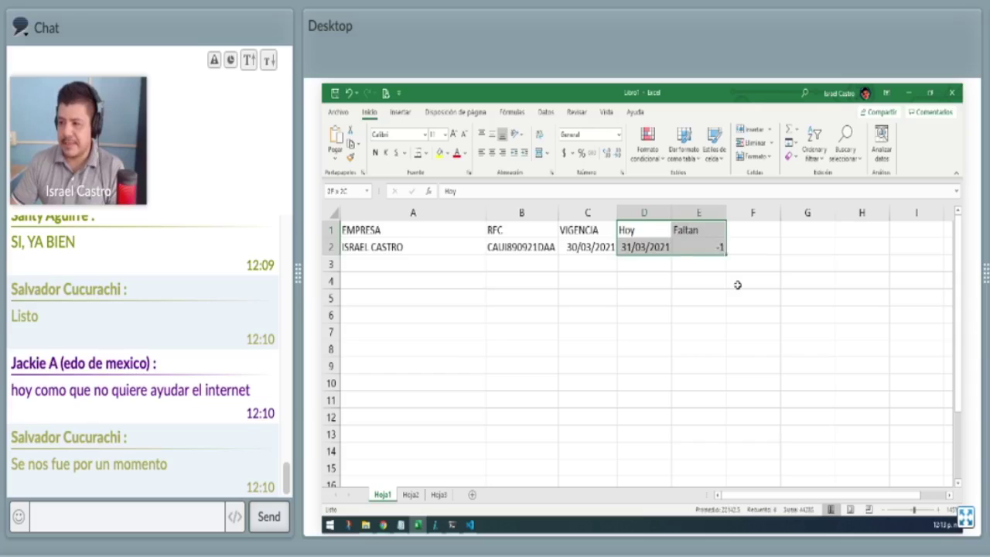
{"action": "key", "text": "Delete"}
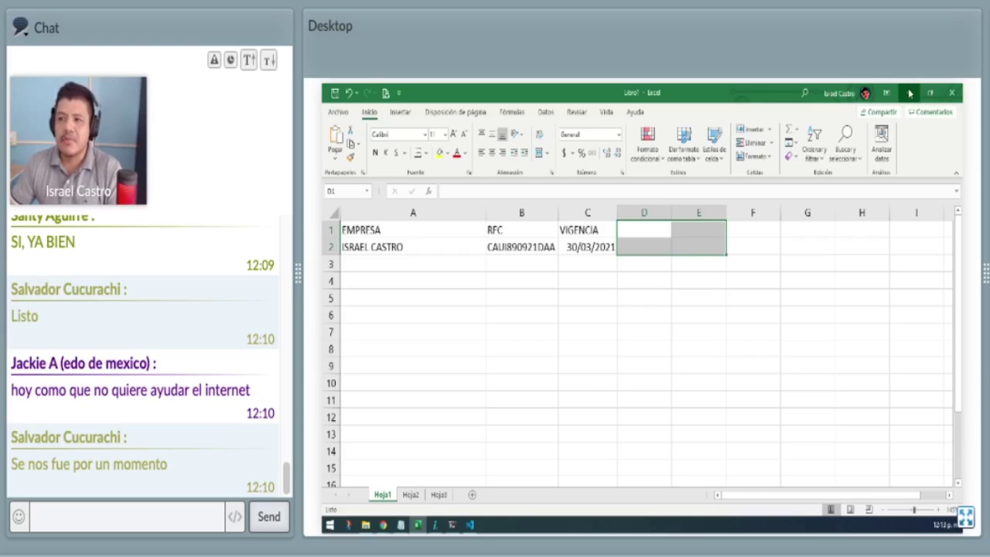
{"action": "left_click", "coordinate": [908, 91]}
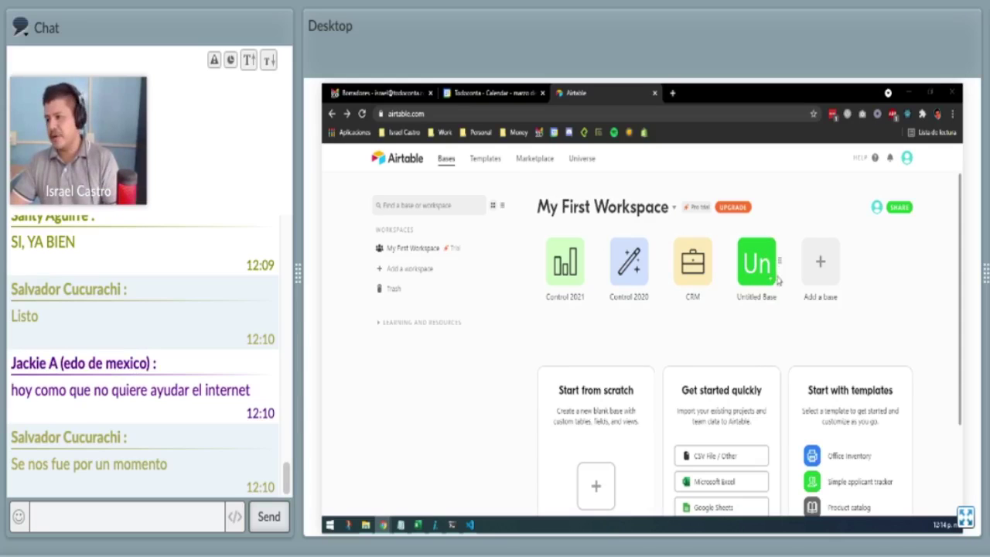
Delete Untitled Base from My First Workspace and confirm the deletion.
{"action": "left_click", "coordinate": [771, 284]}
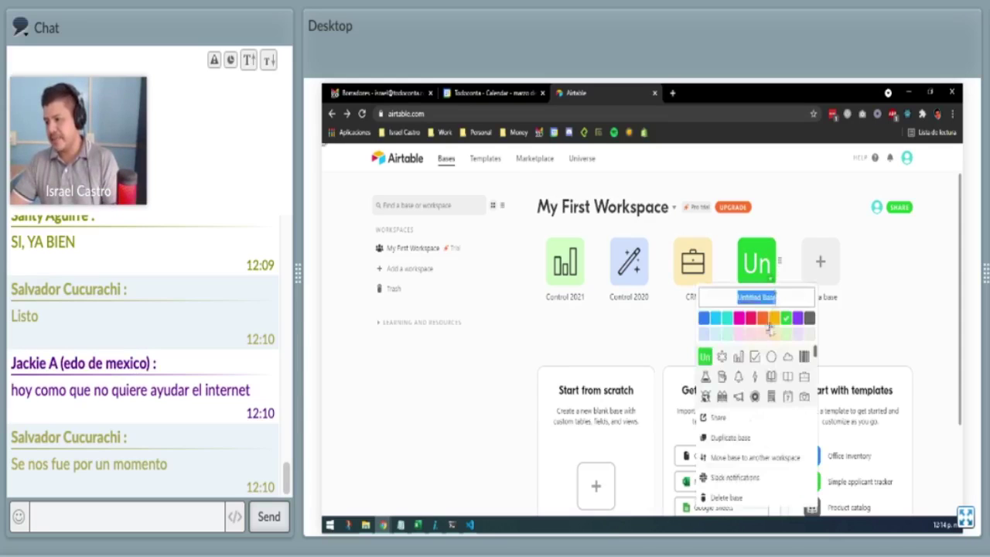
{"action": "left_click", "coordinate": [723, 498]}
{"action": "left_click", "coordinate": [814, 369]}
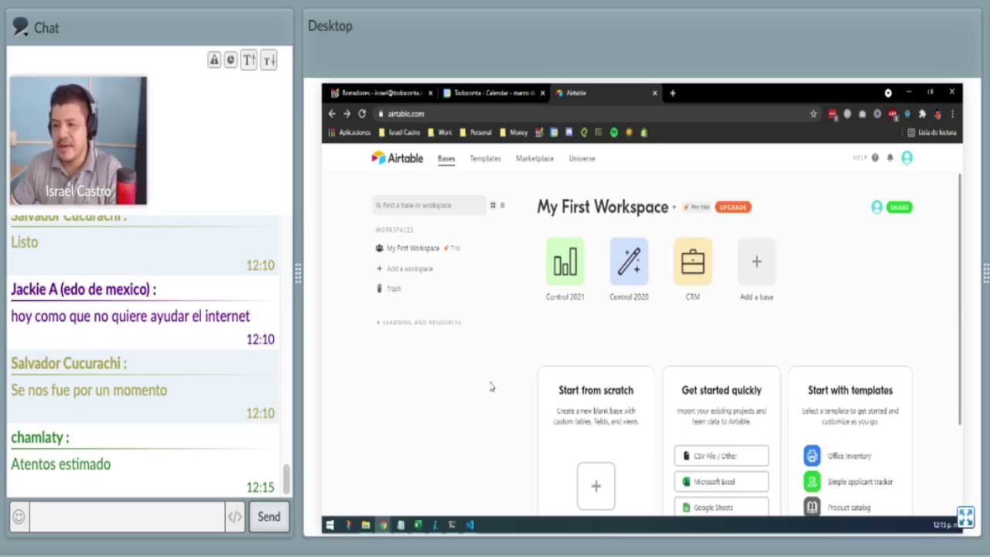
{"action": "scroll", "coordinate": [490, 387], "scroll_direction": "down", "scroll_amount": 1}
{"action": "scroll", "coordinate": [490, 387], "scroll_direction": "down", "scroll_amount": 3}
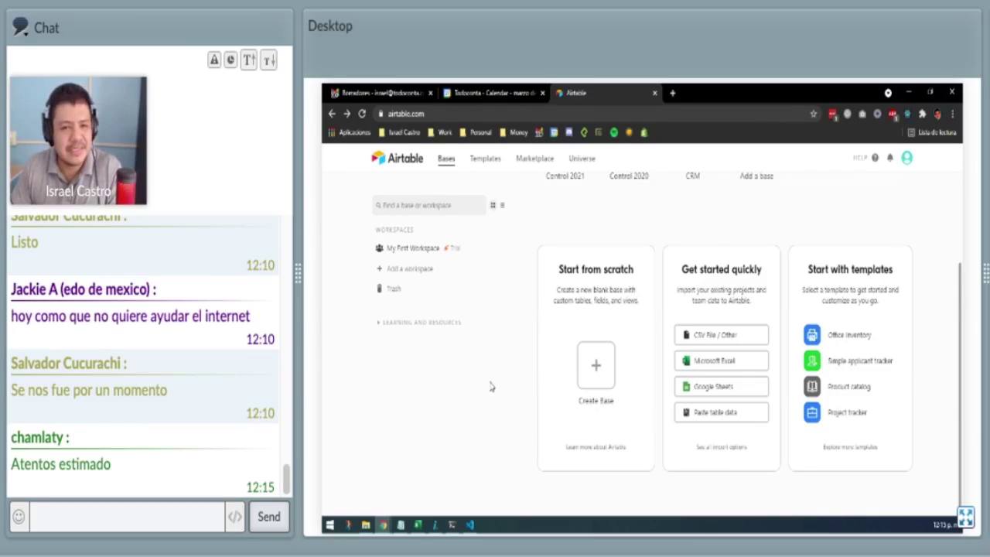
Start a blank base from scratch and name it Vigencia FIEL.
{"action": "left_click", "coordinate": [592, 367]}
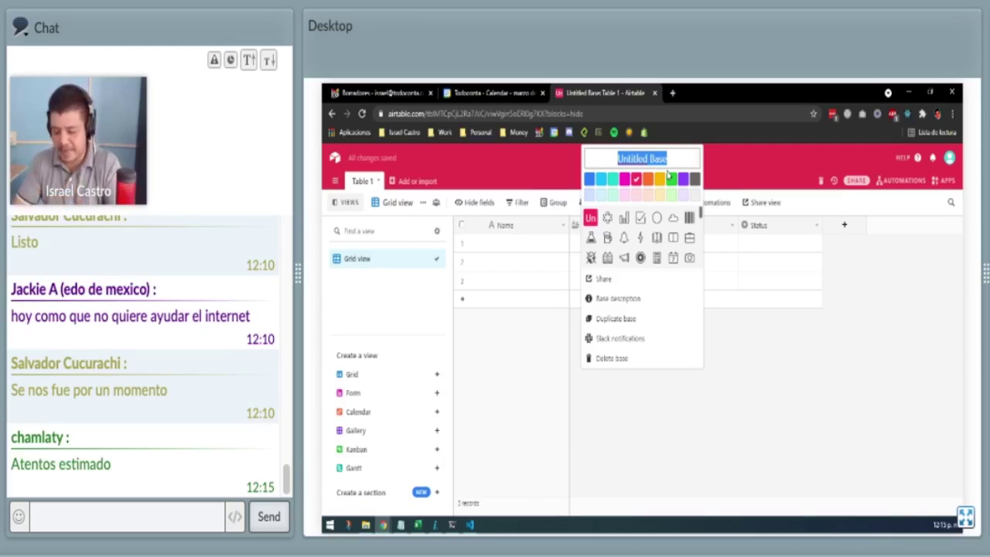
{"action": "type", "text": "Vigencia Fi"}
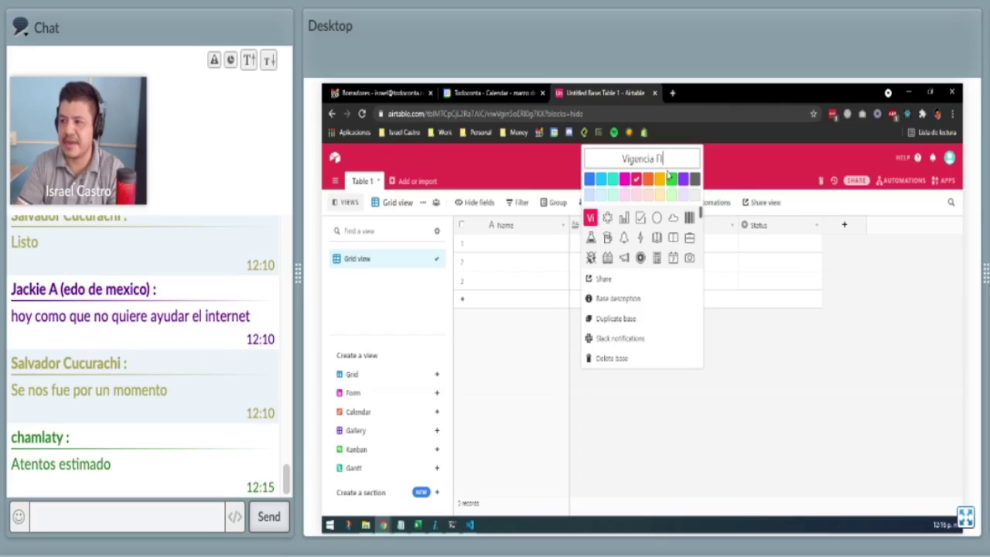
{"action": "type", "text": "EL"}
{"action": "key", "text": "Return"}
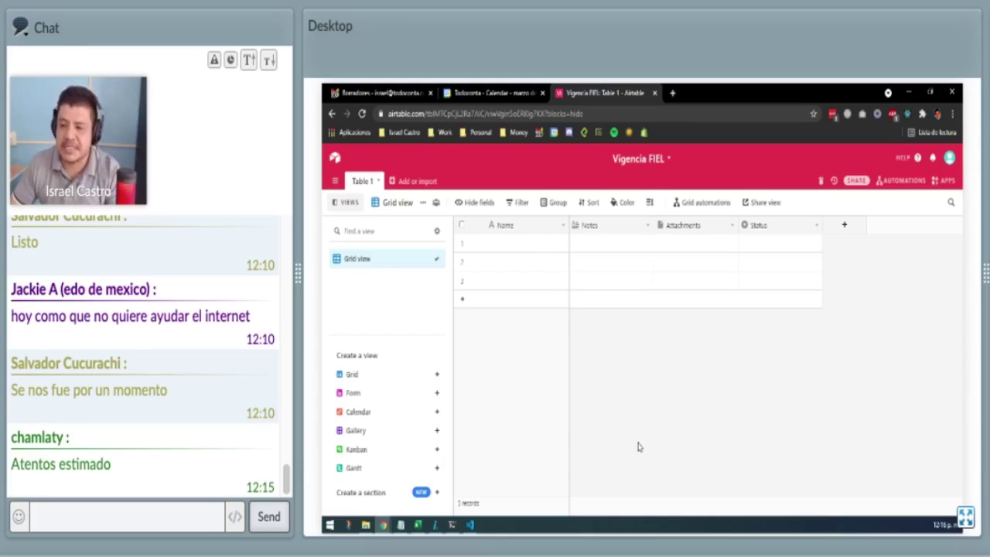
{"action": "mouse_move", "coordinate": [392, 437]}
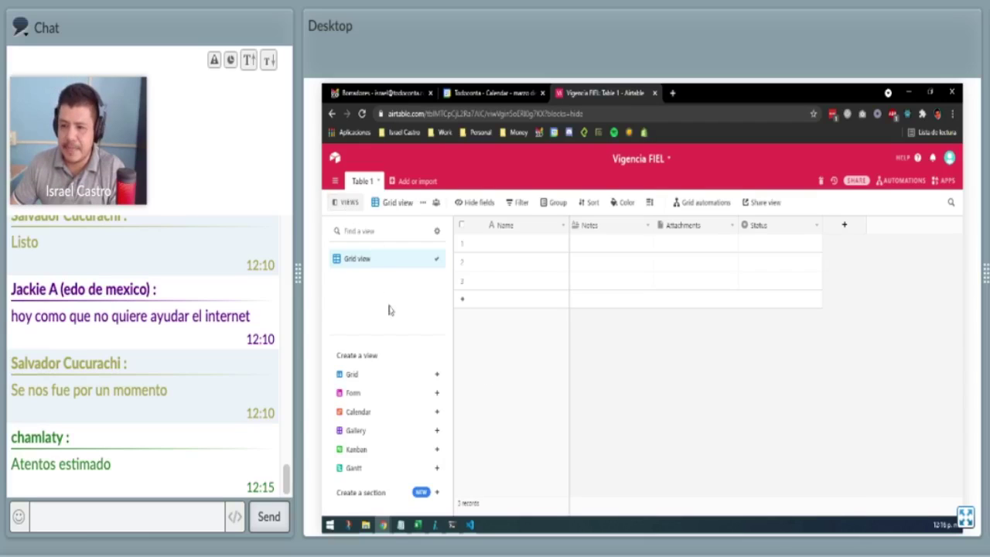
Collapse the views sidebar, zoom the page to 200%, and open the Name field's menu.
{"action": "left_click", "coordinate": [340, 204]}
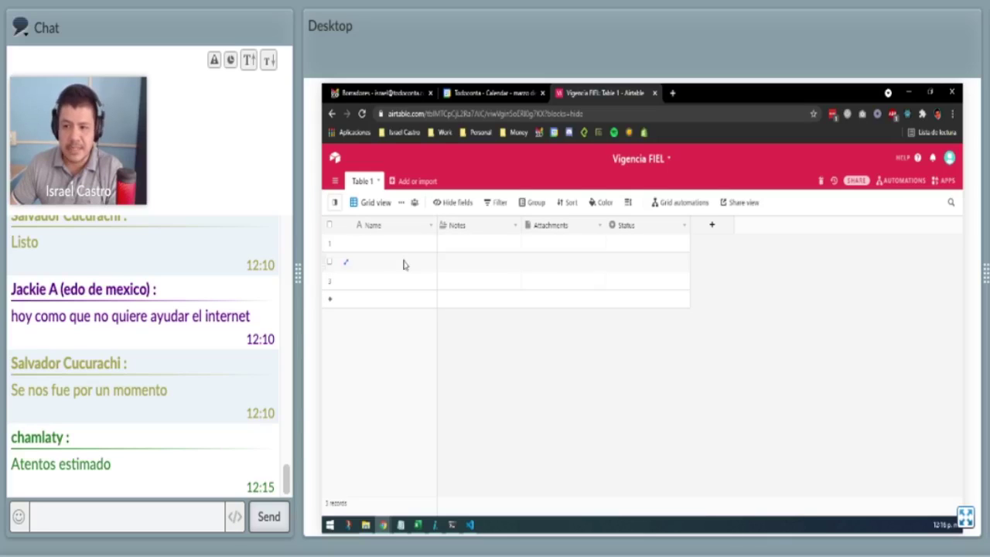
{"action": "key", "text": "ctrl+plus"}
{"action": "key", "text": "ctrl+plus"}
{"action": "key", "text": "ctrl+plus"}
{"action": "key", "text": "ctrl+plus"}
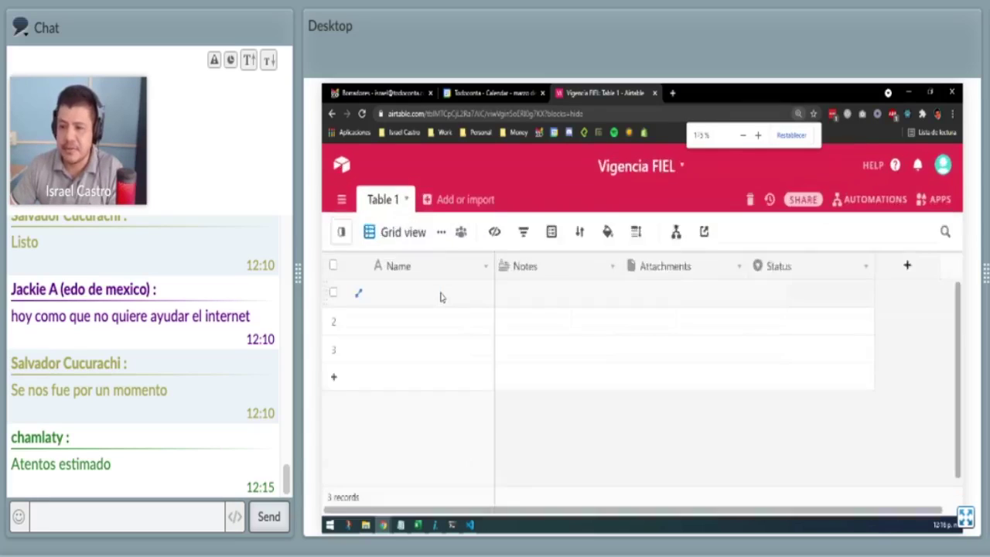
{"action": "key", "text": "ctrl+plus"}
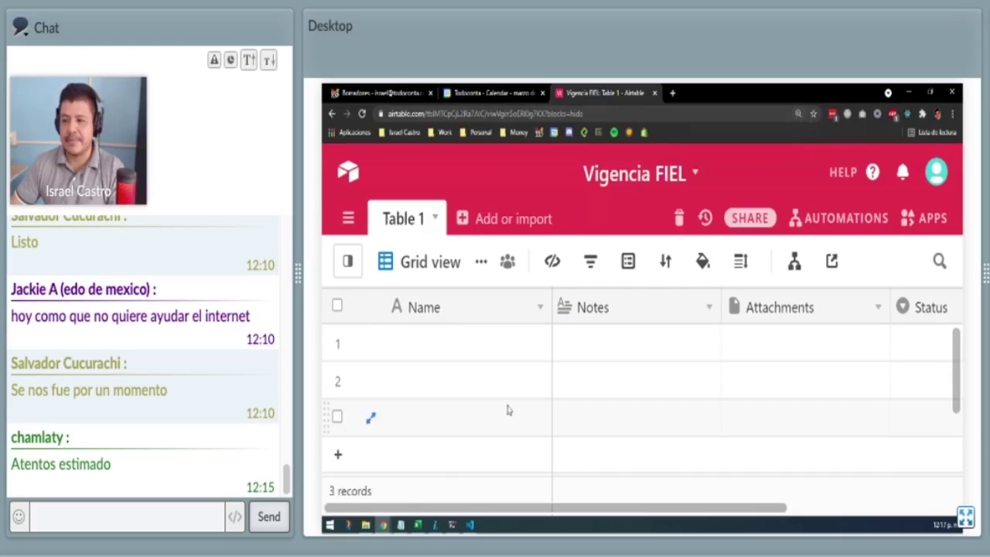
{"action": "left_click", "coordinate": [541, 308]}
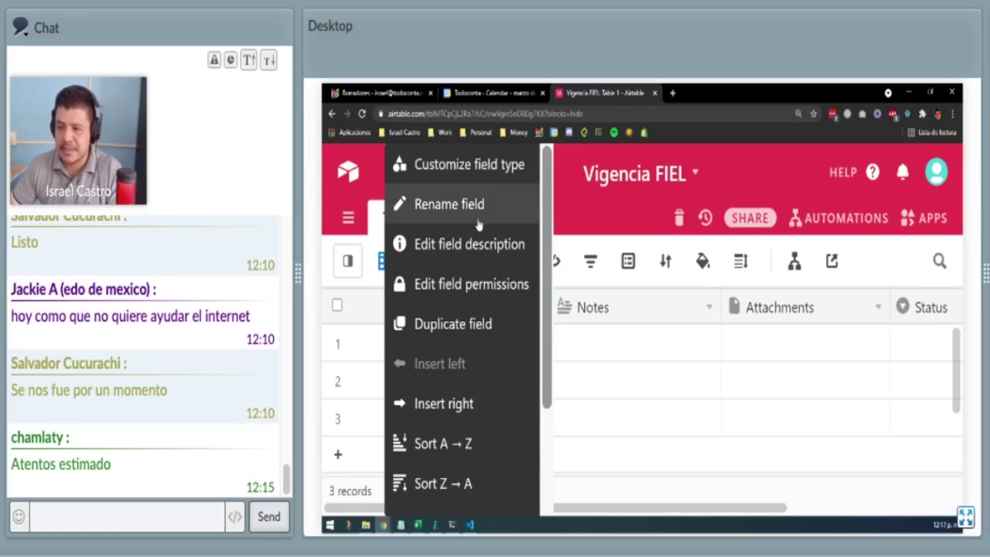
{"action": "key", "text": "ctrl+minus"}
{"action": "key", "text": "ctrl+minus"}
{"action": "key", "text": "ctrl+minus"}
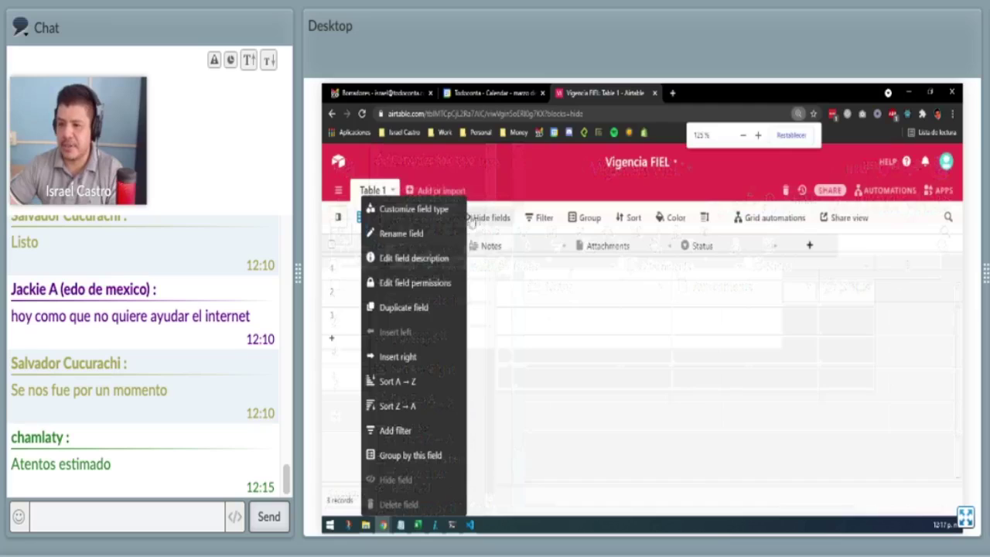
{"action": "left_click", "coordinate": [424, 210]}
{"action": "left_click", "coordinate": [501, 361]}
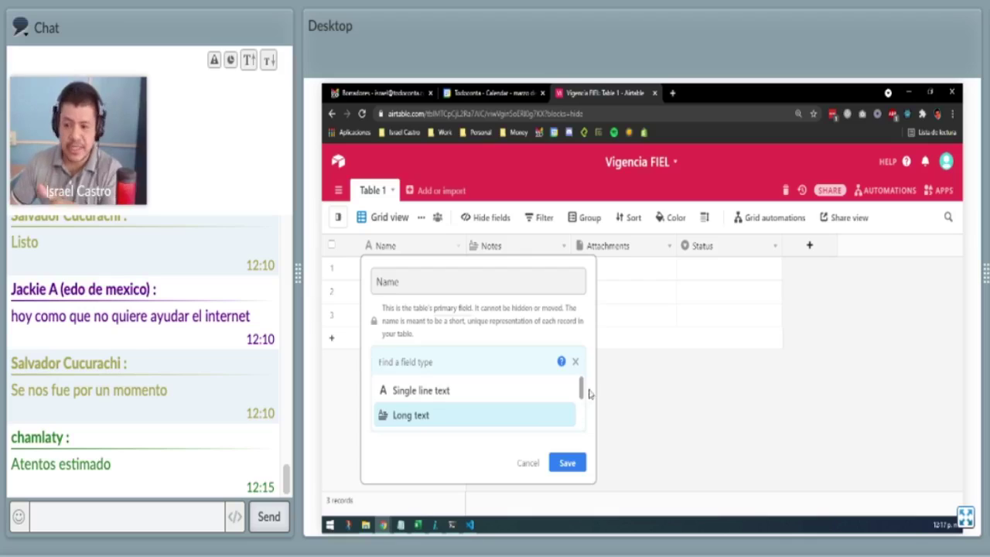
{"action": "left_click_drag", "start_coordinate": [582, 394], "coordinate": [582, 396]}
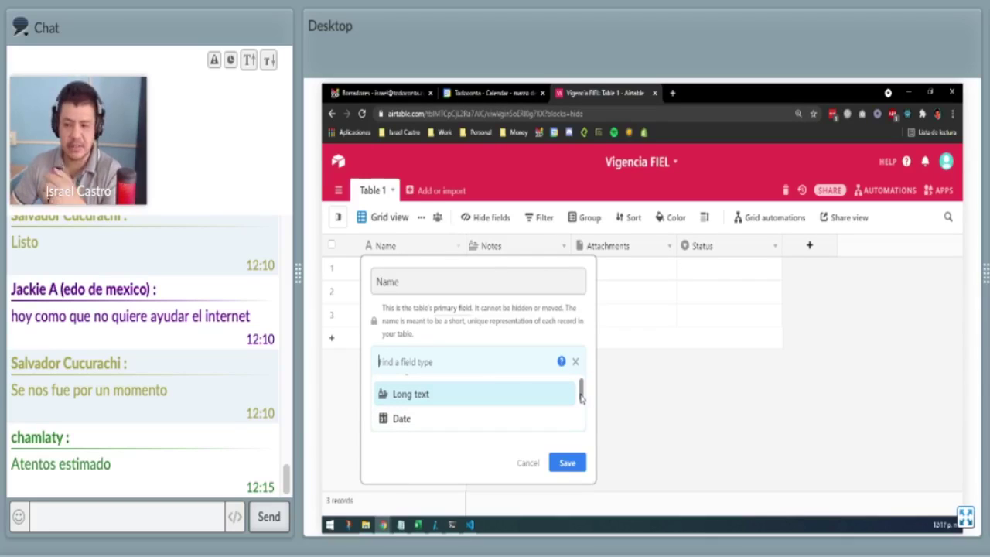
{"action": "scroll", "coordinate": [581, 395], "scroll_direction": "down", "scroll_amount": 2}
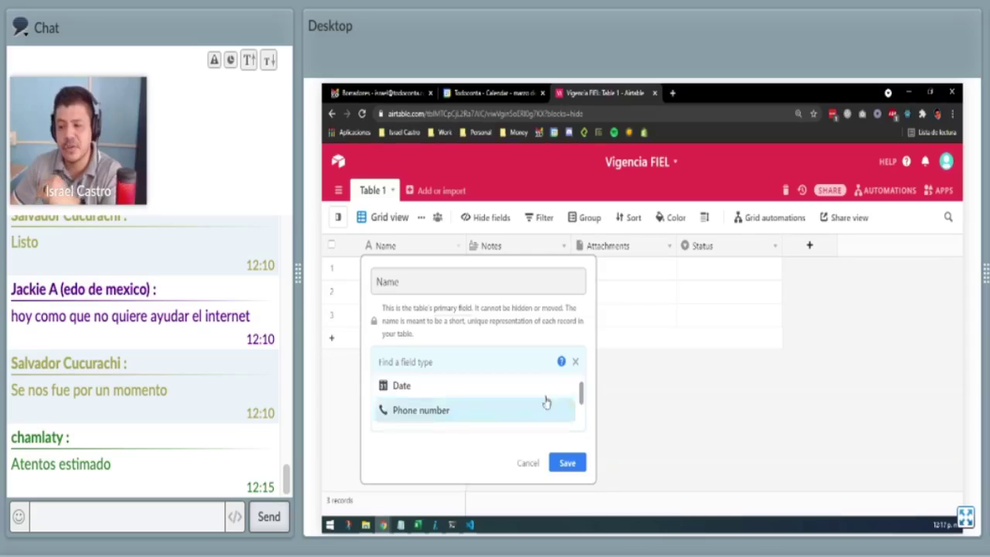
{"action": "scroll", "coordinate": [431, 409], "scroll_direction": "down", "scroll_amount": 2}
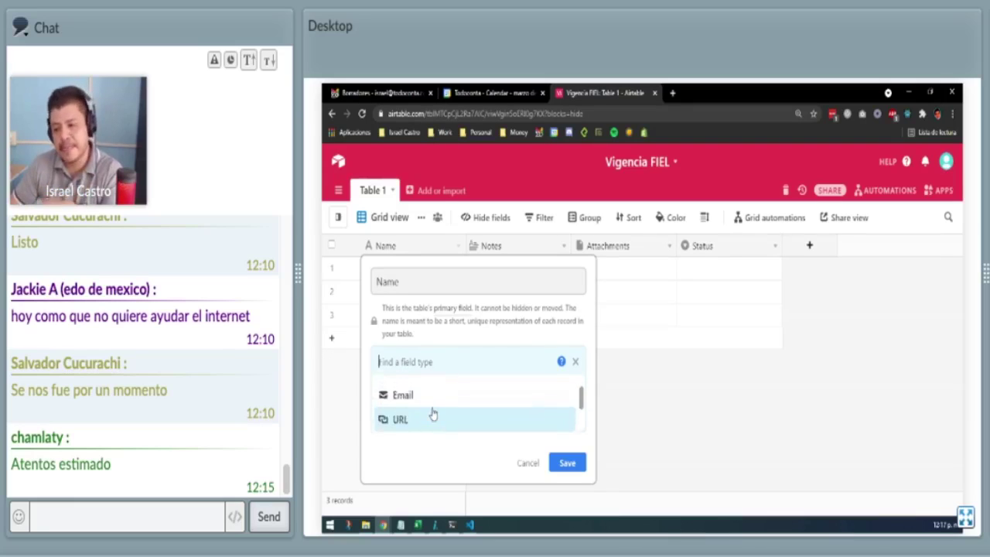
{"action": "scroll", "coordinate": [431, 412], "scroll_direction": "up", "scroll_amount": 2}
{"action": "scroll", "coordinate": [431, 413], "scroll_direction": "down", "scroll_amount": 2}
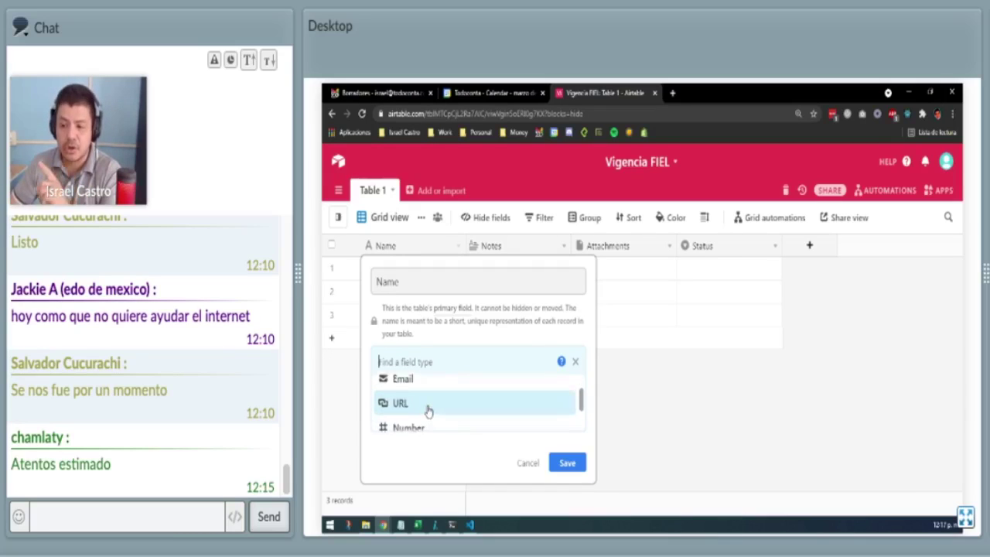
{"action": "scroll", "coordinate": [426, 410], "scroll_direction": "down", "scroll_amount": 3}
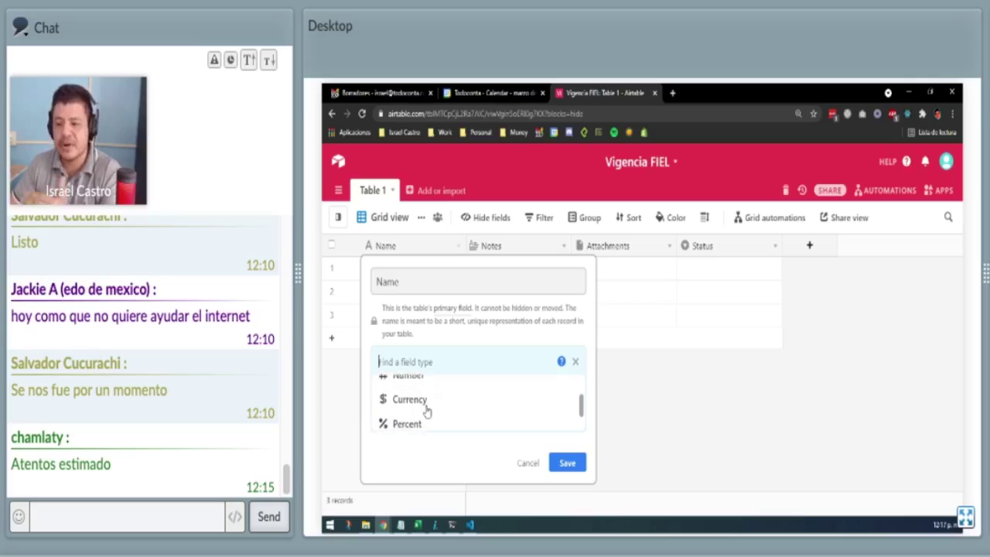
{"action": "scroll", "coordinate": [426, 411], "scroll_direction": "down", "scroll_amount": 5}
{"action": "scroll", "coordinate": [426, 410], "scroll_direction": "up", "scroll_amount": 10}
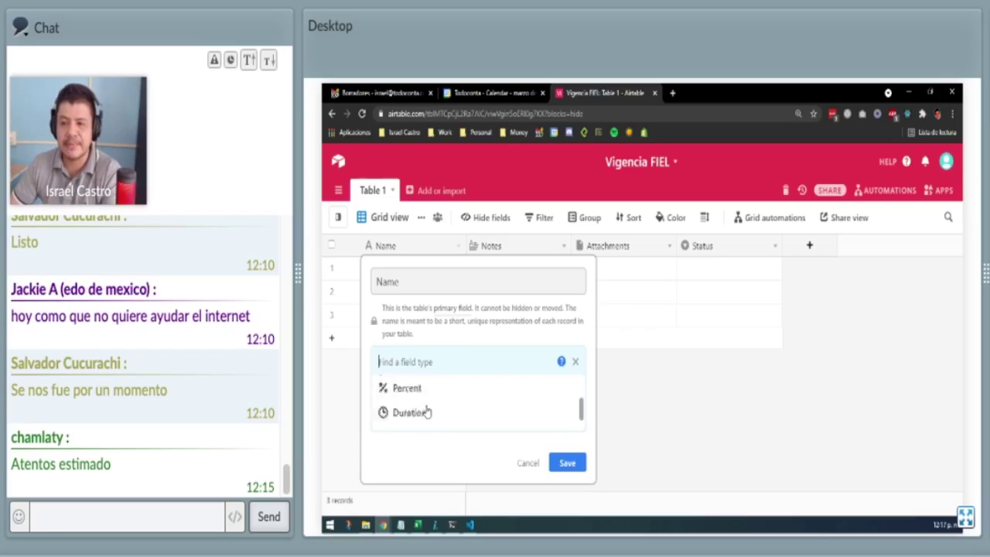
{"action": "left_click", "coordinate": [532, 467]}
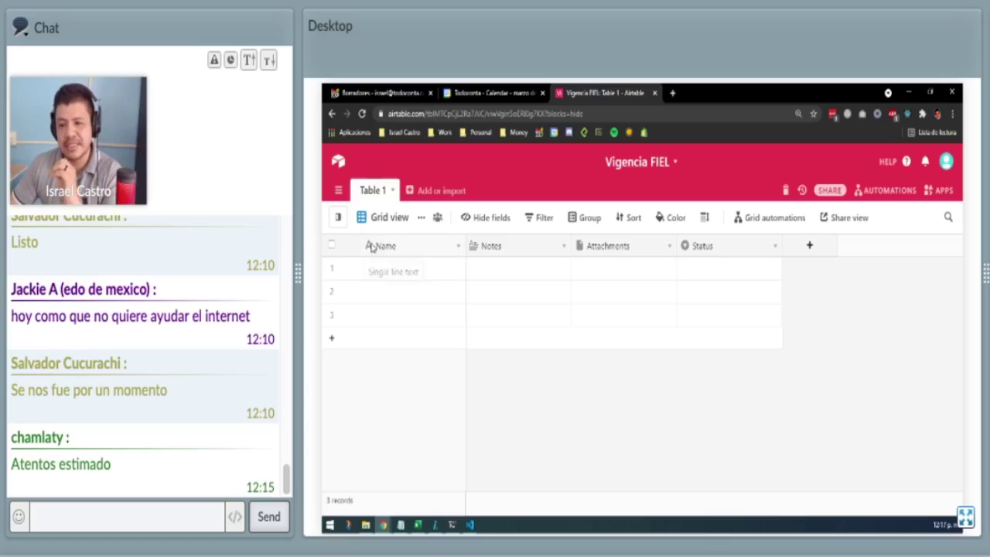
Rename the primary Name field to 'Contribuyente'.
{"action": "left_click", "coordinate": [392, 250]}
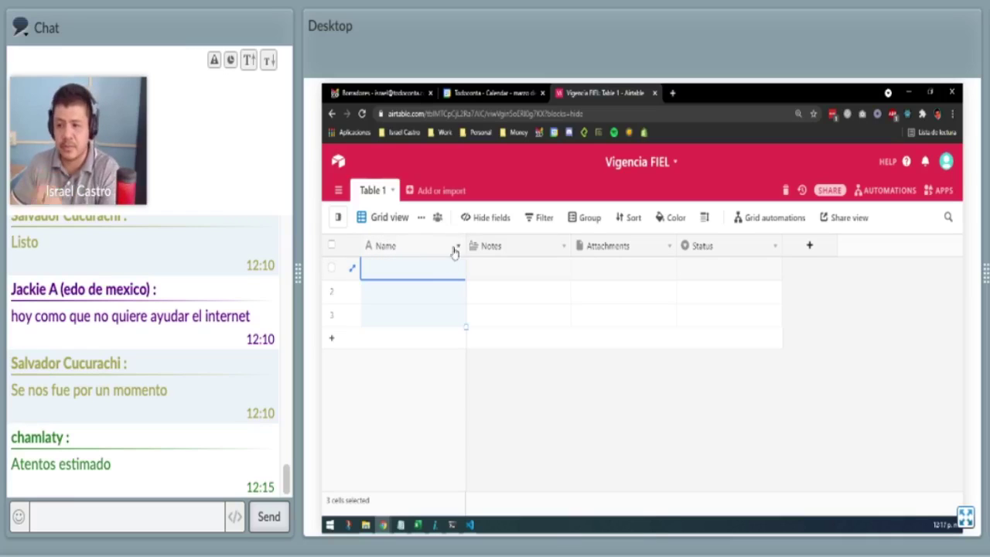
{"action": "left_click", "coordinate": [458, 248]}
{"action": "left_click", "coordinate": [410, 230]}
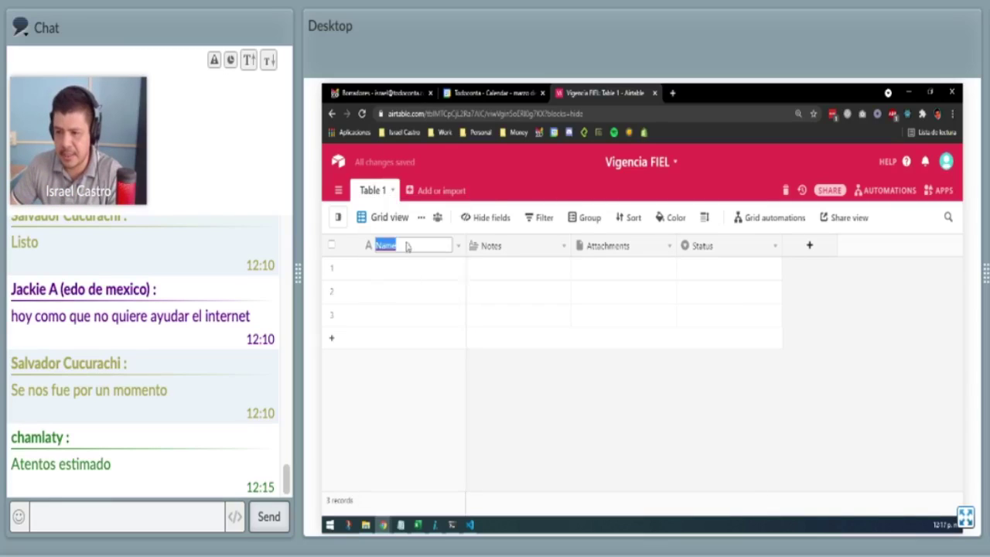
{"action": "type", "text": "Empresa"}
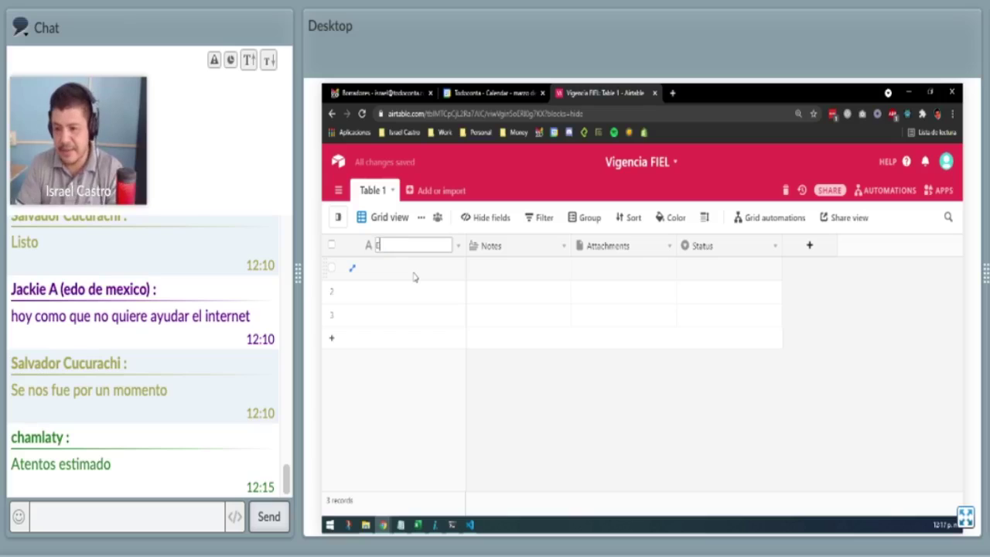
{"action": "key", "text": "BackSpace"}
{"action": "key", "text": "BackSpace"}
{"action": "key", "text": "BackSpace"}
{"action": "key", "text": "BackSpace"}
{"action": "key", "text": "BackSpace"}
{"action": "key", "text": "BackSpace"}
{"action": "key", "text": "BackSpace"}
{"action": "type", "text": "Contribu"}
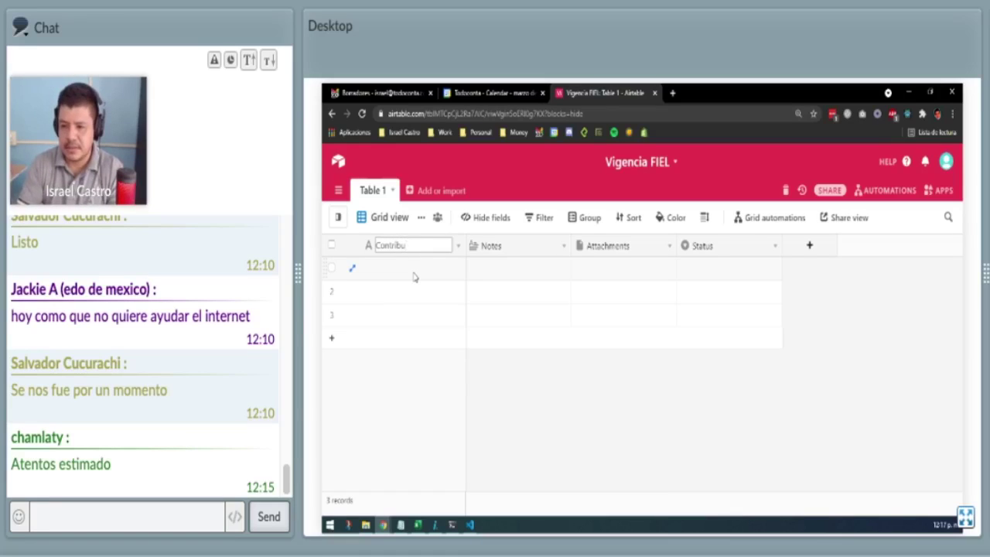
{"action": "type", "text": "yente"}
{"action": "key", "text": "Return"}
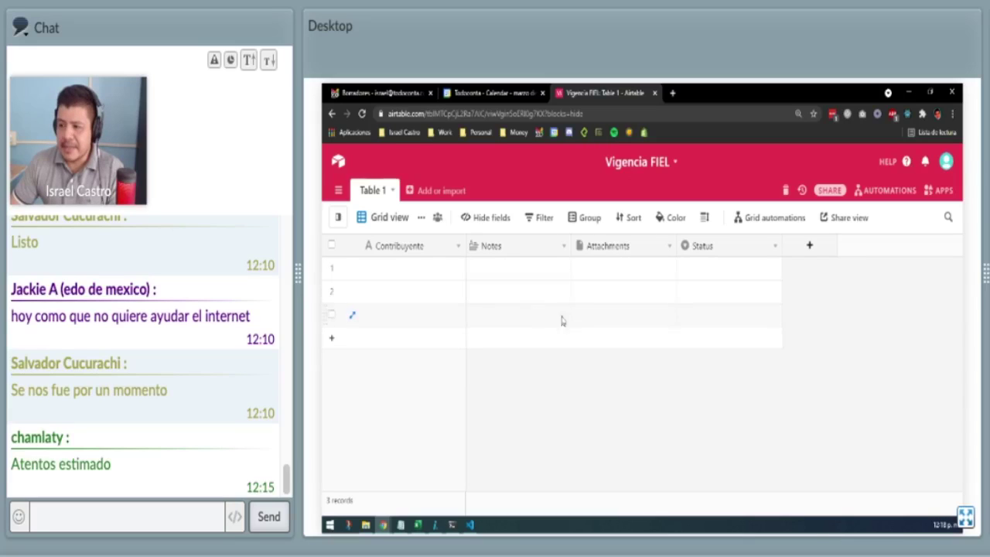
Delete the Notes, Attachments and Status fields from the table.
{"action": "left_click", "coordinate": [564, 246]}
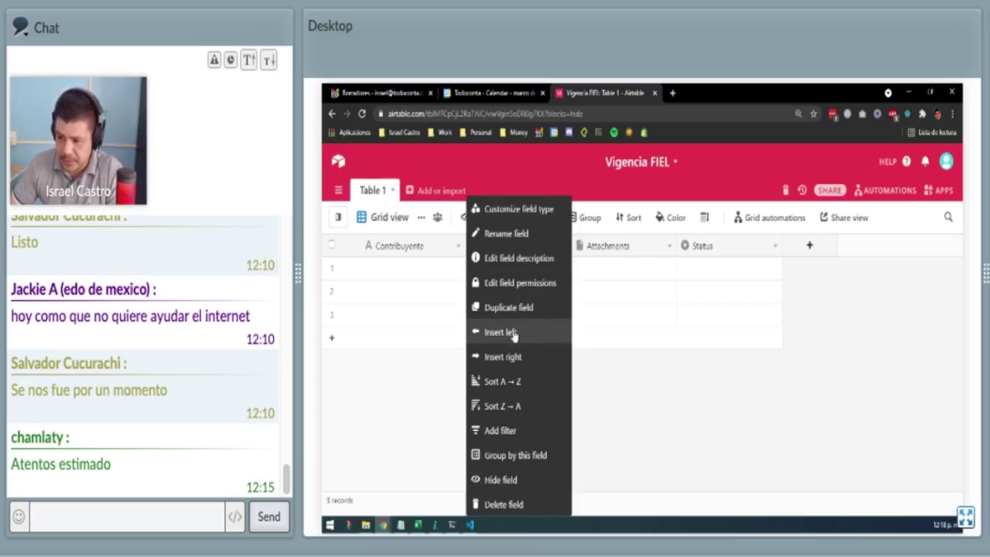
{"action": "left_click", "coordinate": [504, 506]}
{"action": "left_click", "coordinate": [563, 246]}
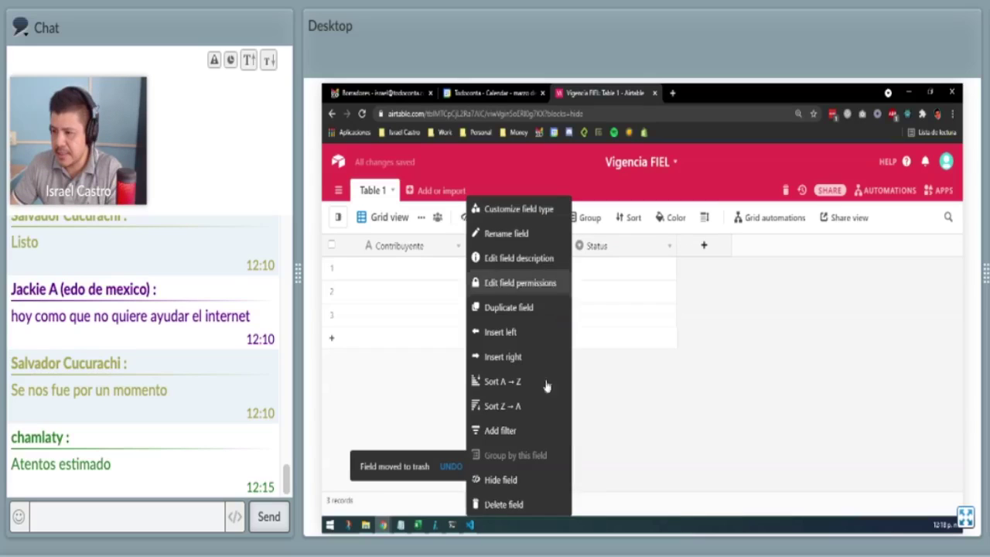
{"action": "left_click", "coordinate": [504, 507]}
{"action": "left_click", "coordinate": [564, 246]}
{"action": "left_click", "coordinate": [504, 507]}
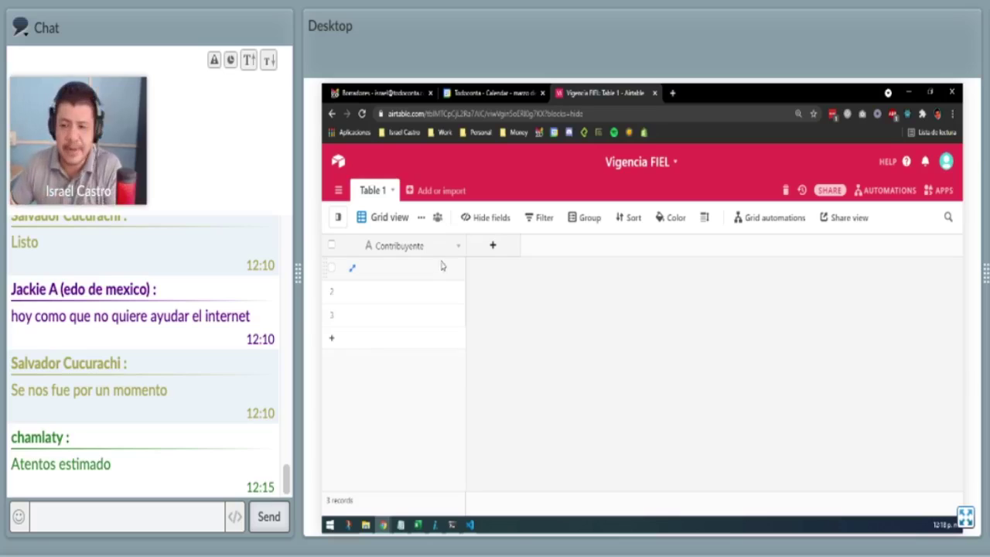
Add a single line text field named 'RFC'.
{"action": "left_click", "coordinate": [499, 246]}
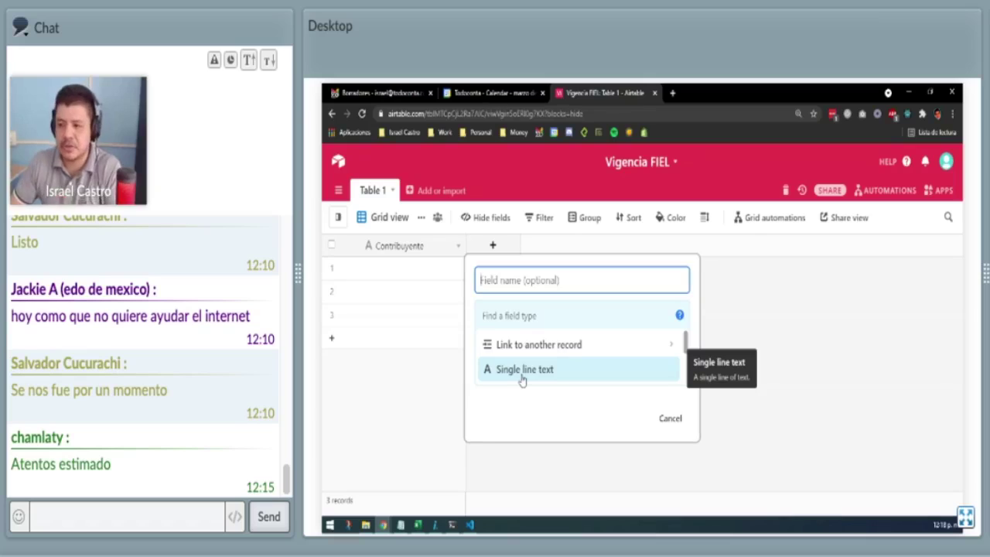
{"action": "left_click", "coordinate": [522, 370]}
{"action": "left_click", "coordinate": [516, 280]}
{"action": "type", "text": "RFC"}
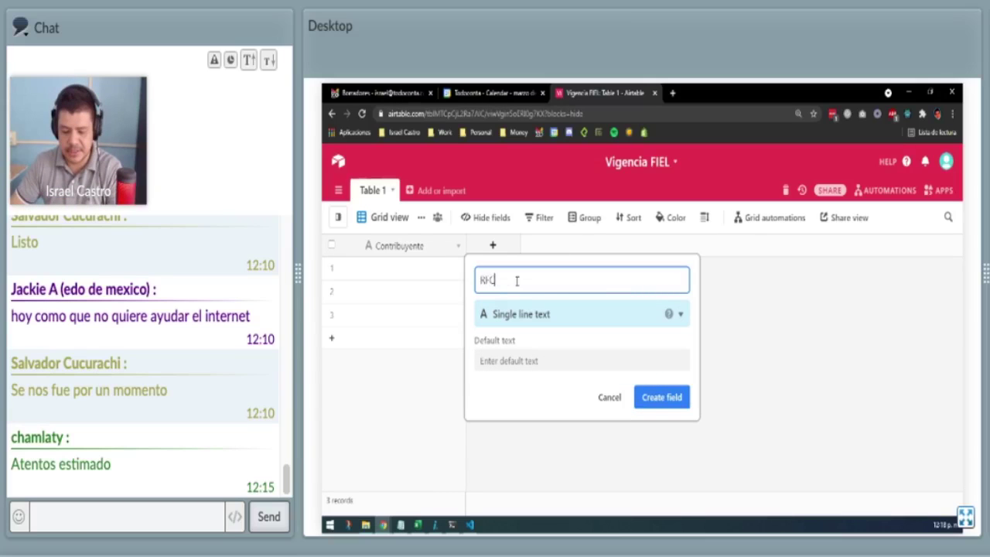
{"action": "left_click", "coordinate": [659, 397]}
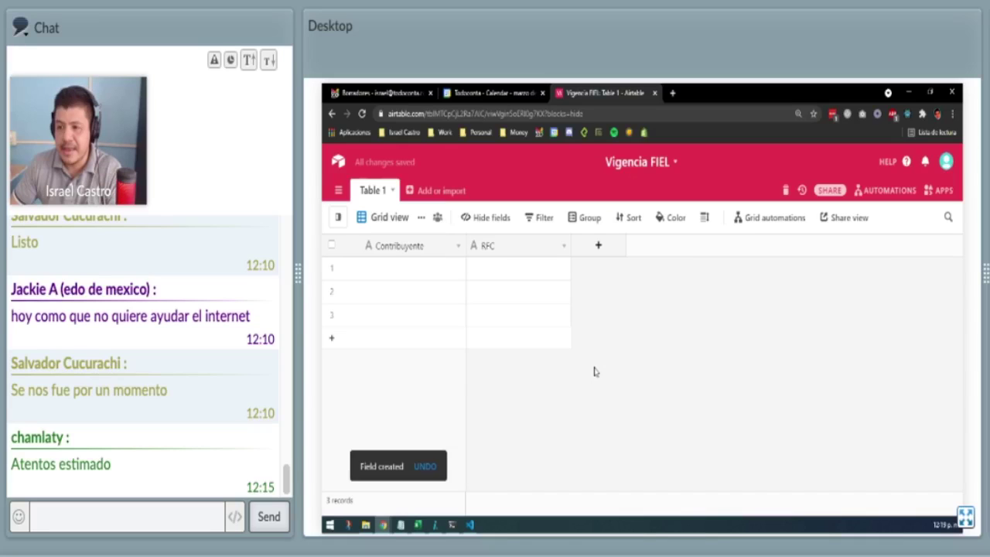
Add a Date field with the Local date format, then select record 1's Contribuyente cell.
{"action": "left_click", "coordinate": [598, 244]}
{"action": "scroll", "coordinate": [657, 352], "scroll_direction": "down", "scroll_amount": 3}
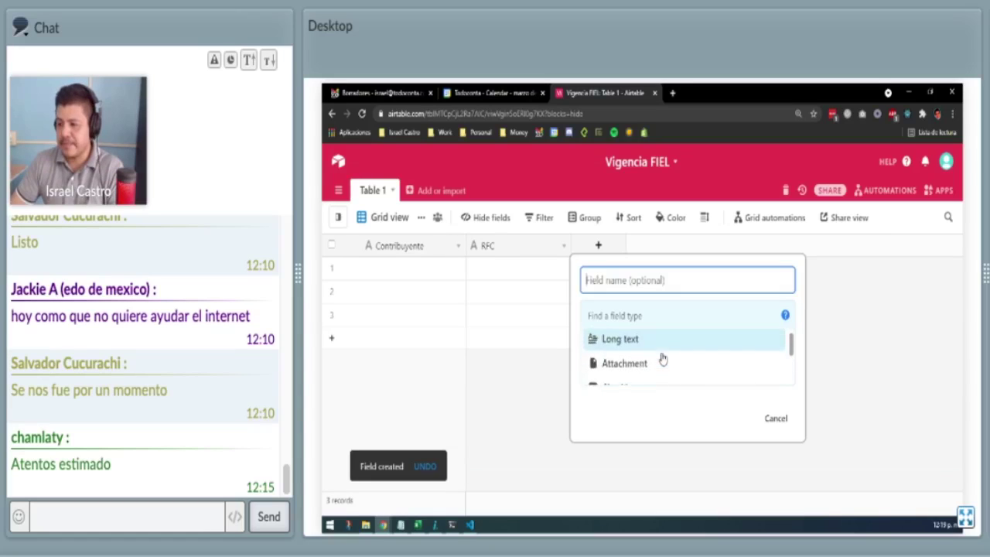
{"action": "scroll", "coordinate": [661, 356], "scroll_direction": "down", "scroll_amount": 1}
{"action": "scroll", "coordinate": [649, 344], "scroll_direction": "up", "scroll_amount": 5}
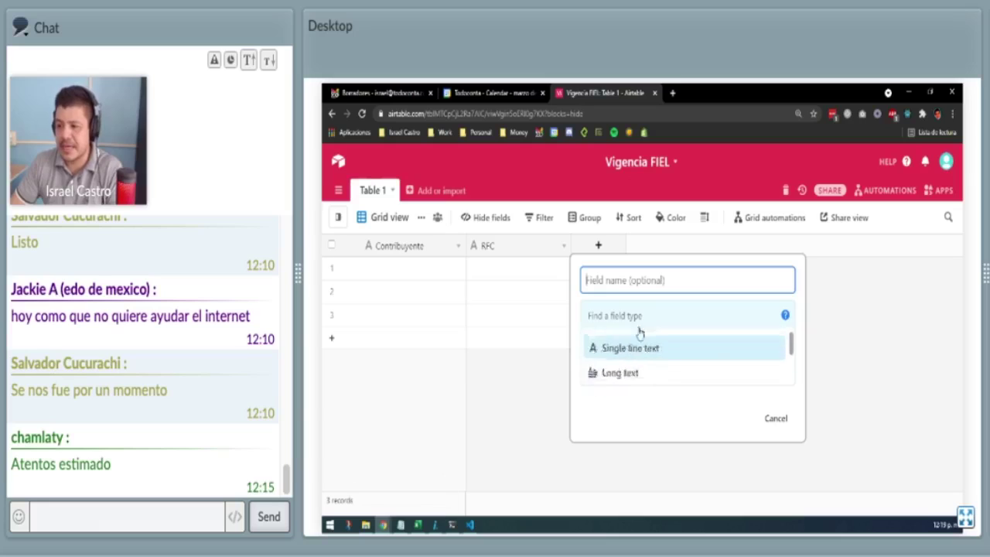
{"action": "left_click", "coordinate": [613, 315]}
{"action": "type", "text": "date"}
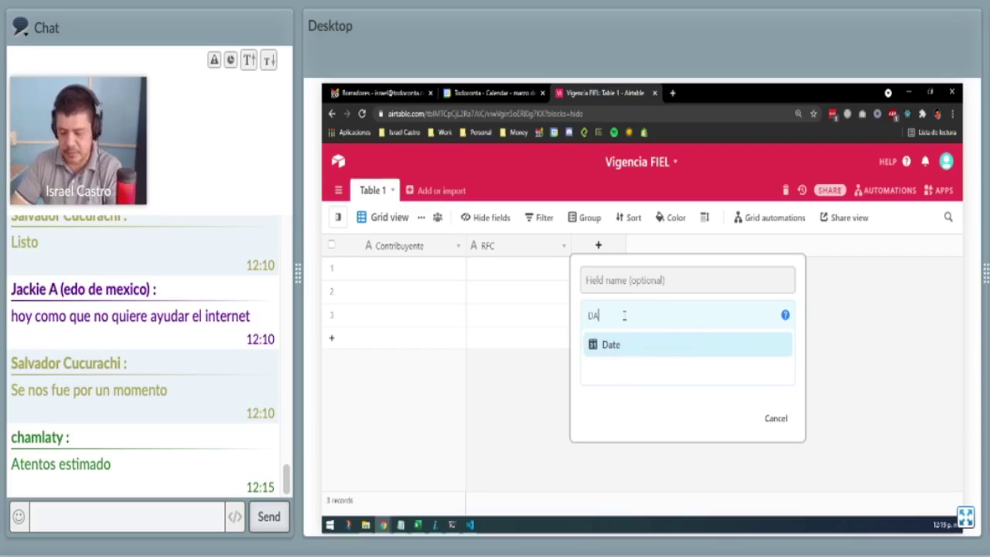
{"action": "left_click", "coordinate": [618, 346]}
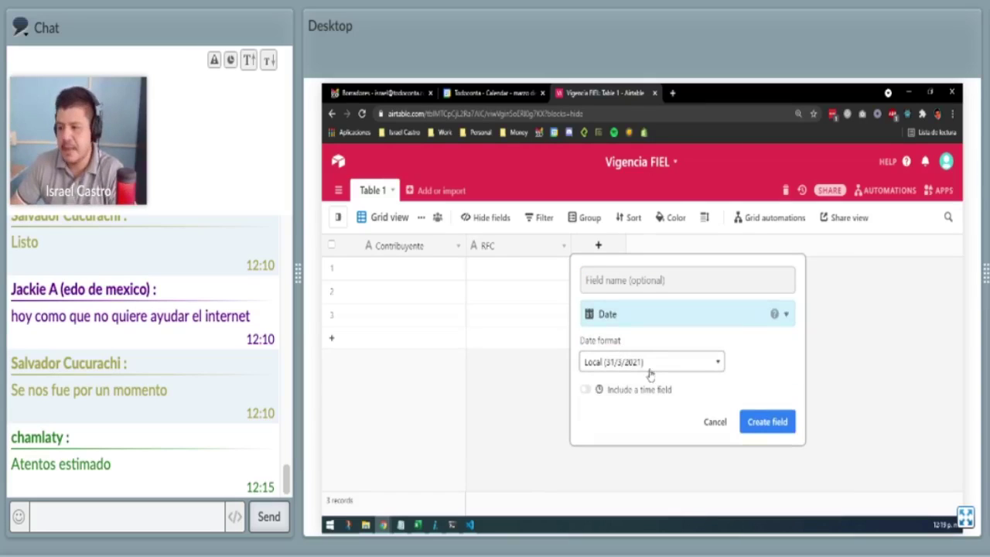
{"action": "left_click", "coordinate": [661, 362]}
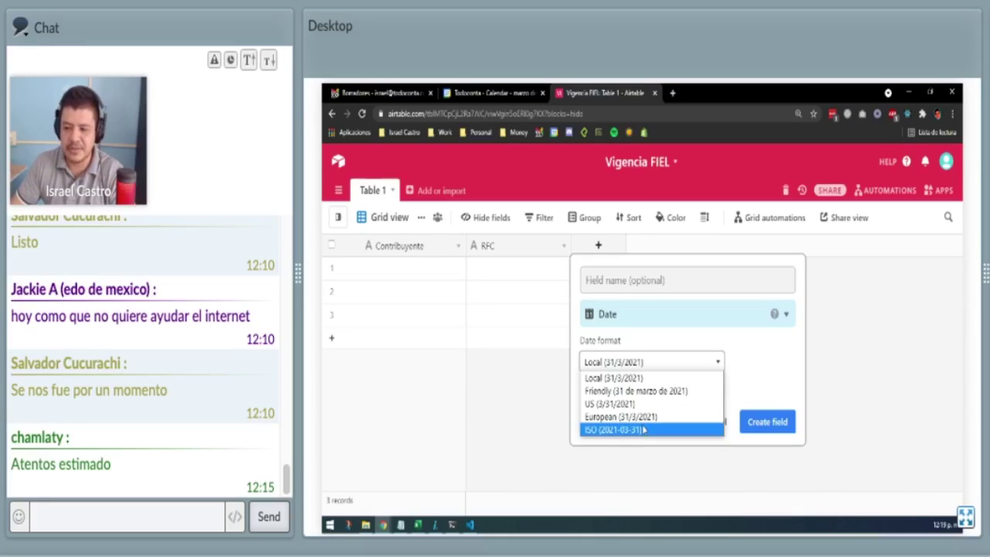
{"action": "left_click", "coordinate": [647, 379]}
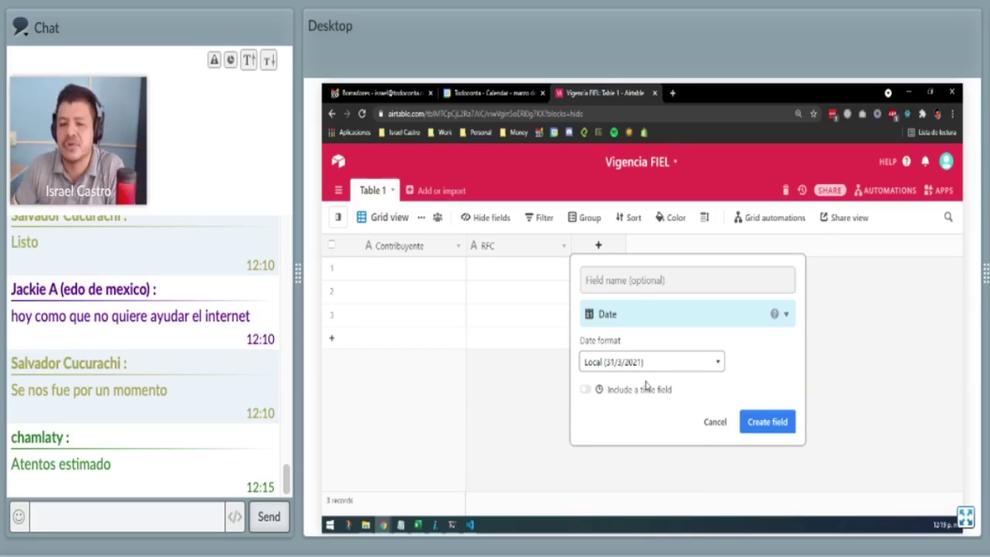
{"action": "left_click", "coordinate": [758, 423]}
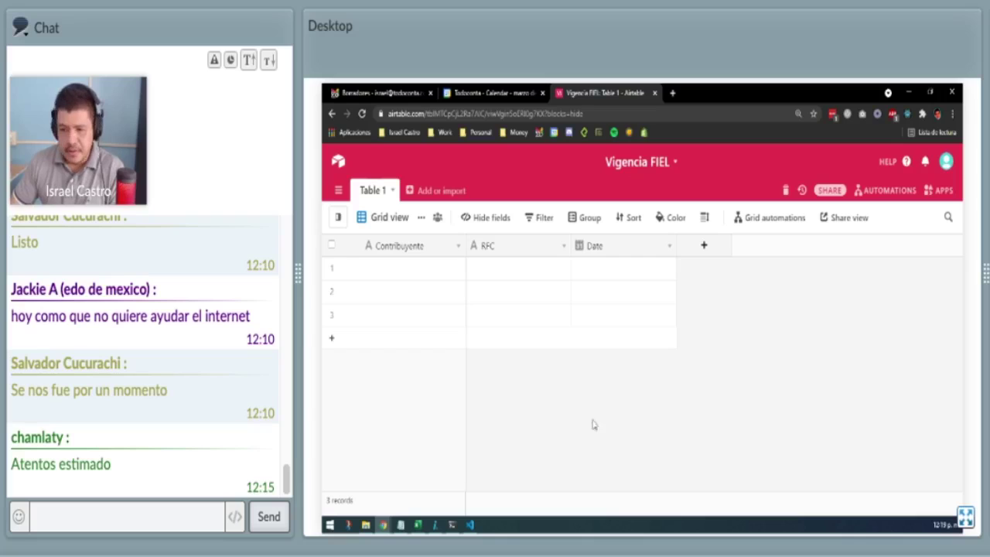
{"action": "left_click", "coordinate": [427, 274]}
Fill record 1 with the taxpayer's full name, their RFC and the date 4/4/2021.
{"action": "type", "text": "Isra"}
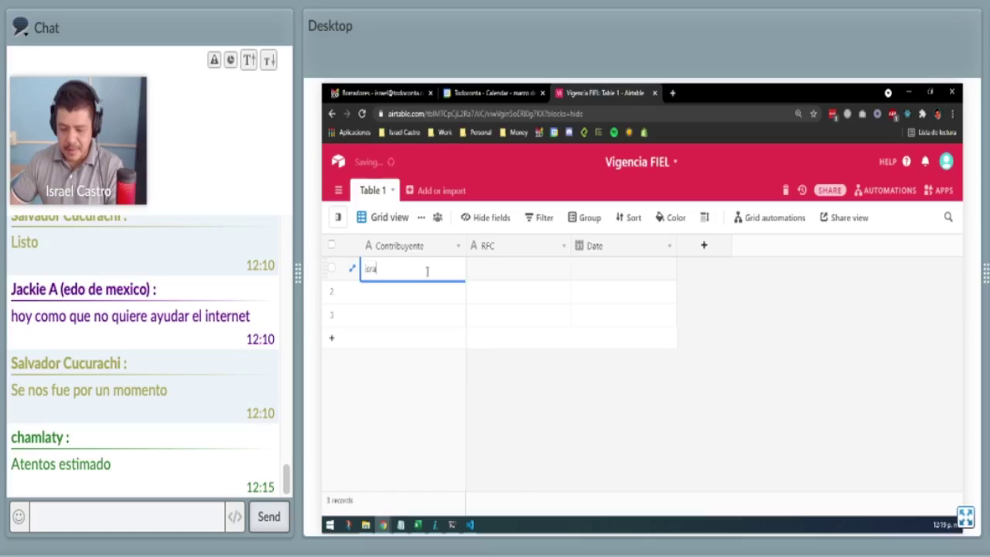
{"action": "key", "text": "BackSpace"}
{"action": "key", "text": "BackSpace"}
{"action": "key", "text": "BackSpace"}
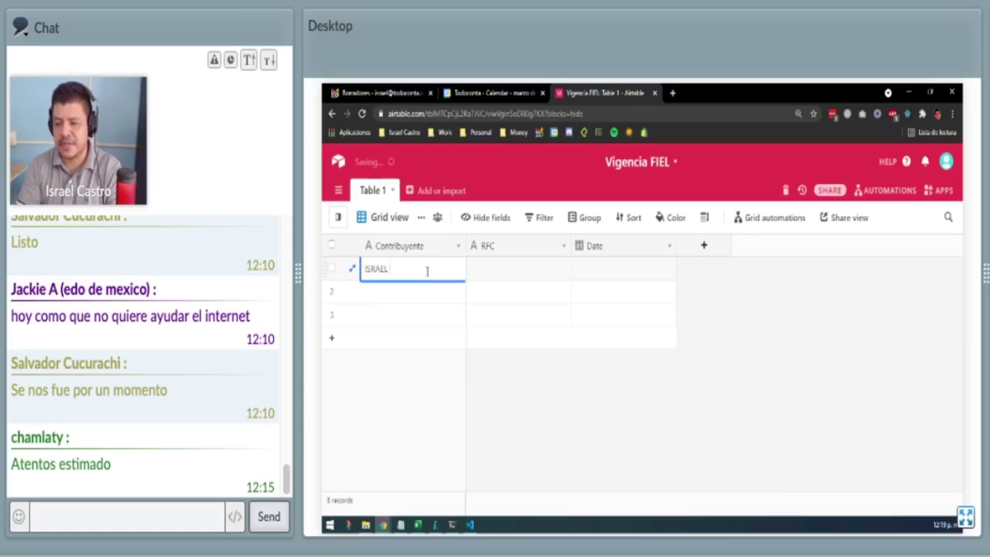
{"action": "key", "text": "Tab"}
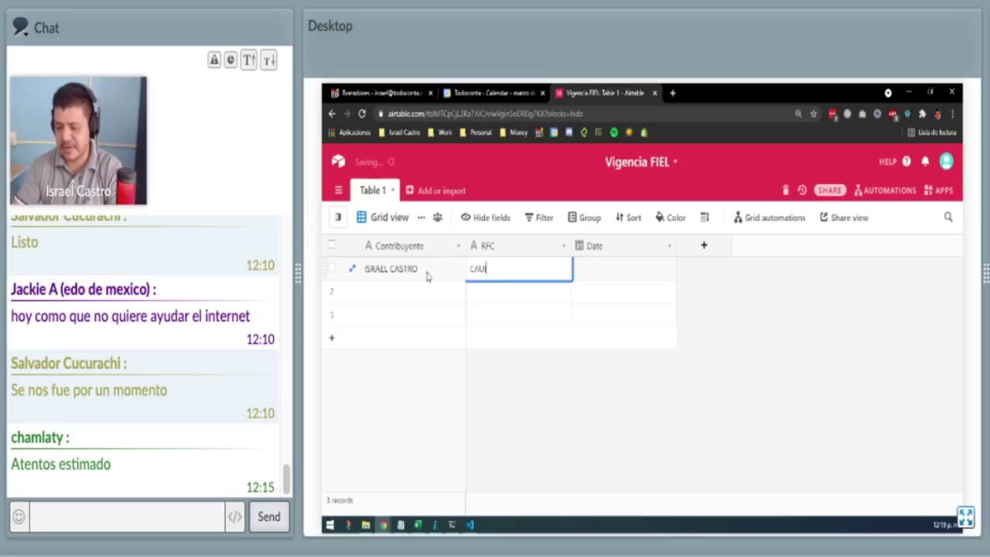
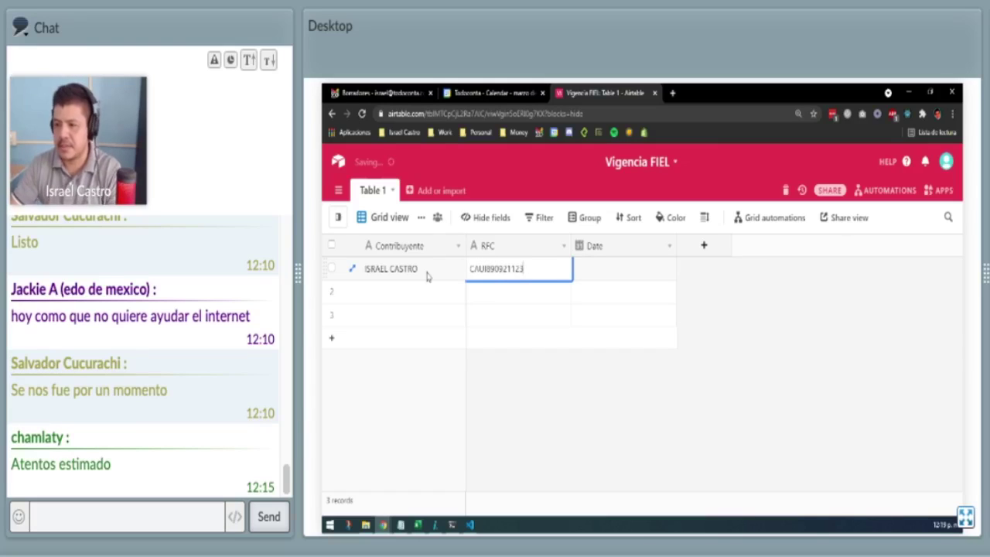
{"action": "key", "text": "Return"}
{"action": "key", "text": "Tab"}
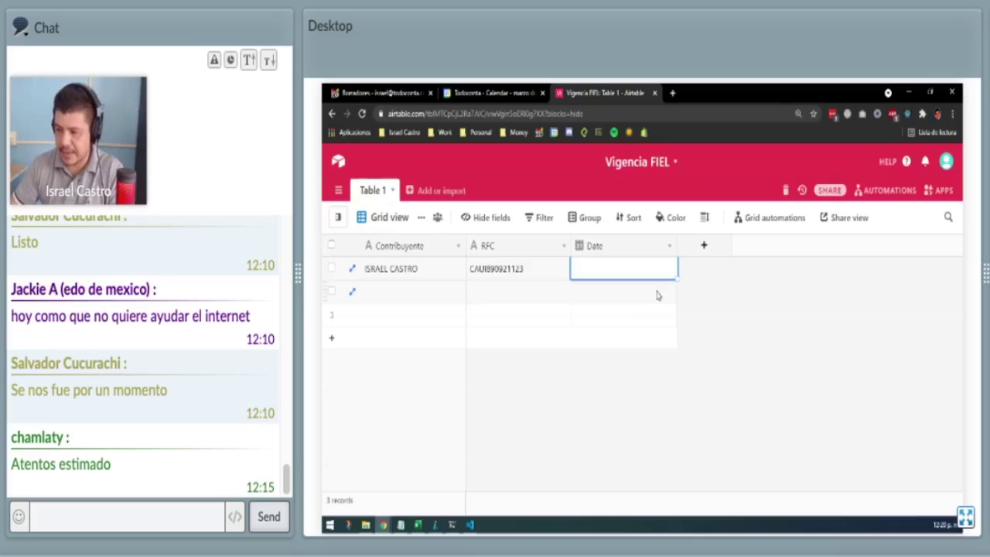
{"action": "type", "text": "04"}
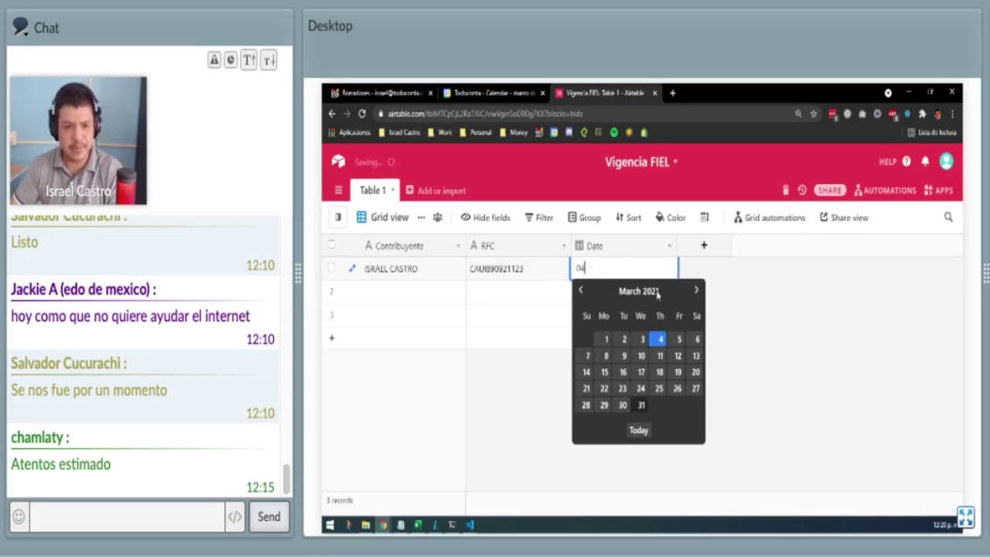
{"action": "type", "text": "-04-"}
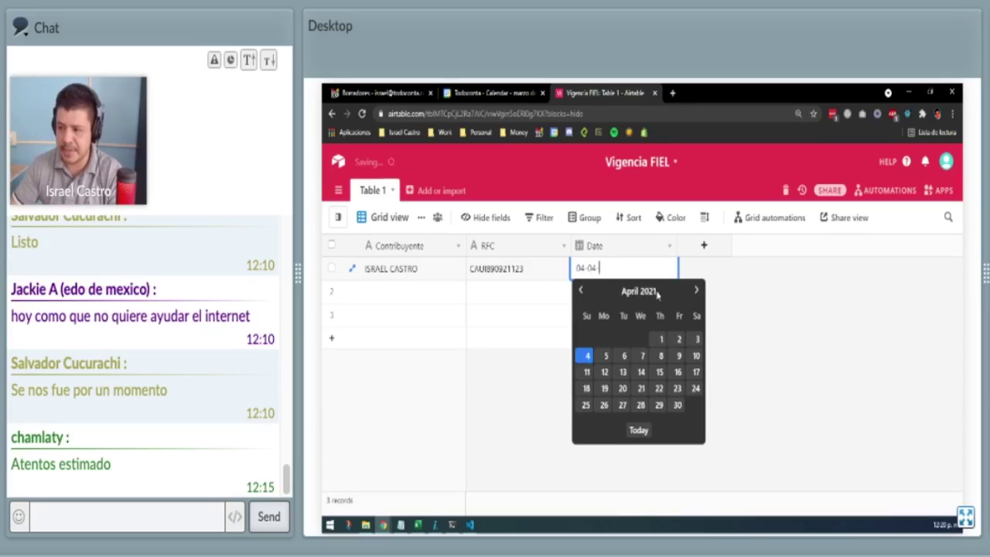
{"action": "type", "text": "2021"}
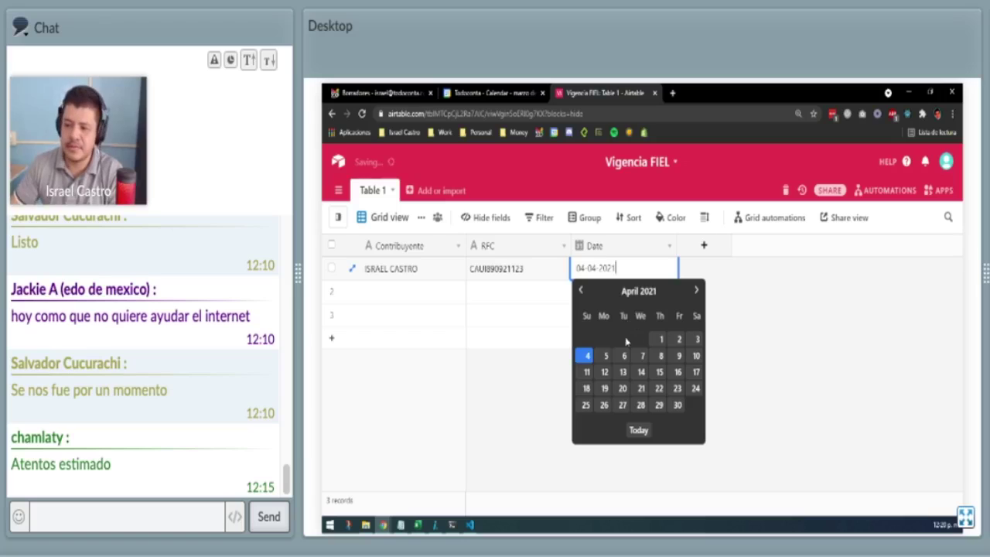
{"action": "left_click", "coordinate": [588, 358]}
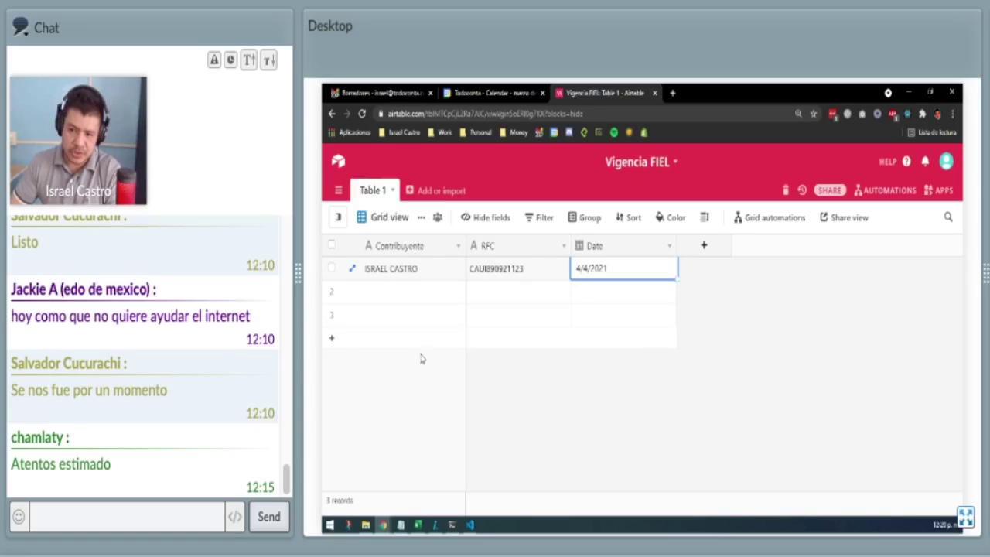
Add a new field of type Email to the table.
{"action": "left_click", "coordinate": [705, 246]}
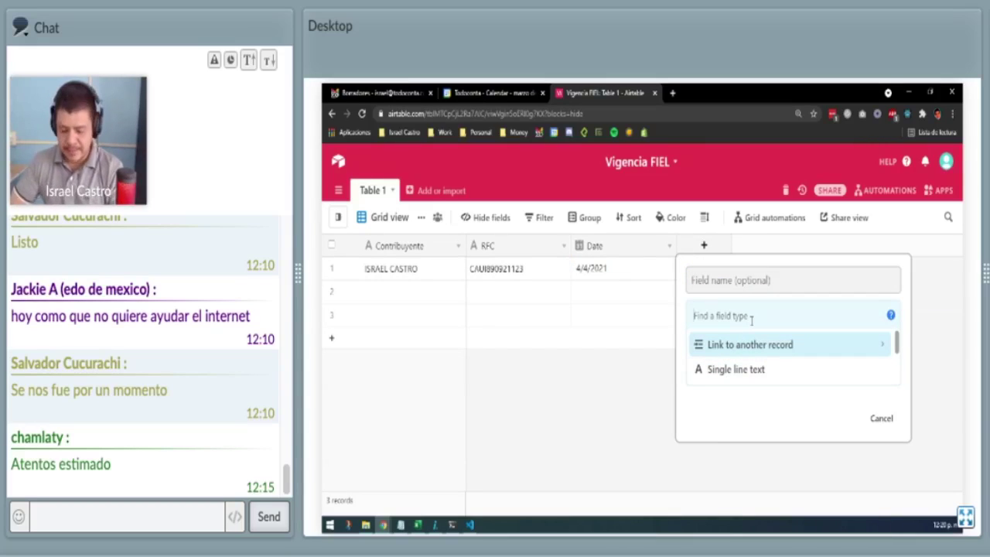
{"action": "type", "text": "email"}
{"action": "left_click", "coordinate": [719, 345]}
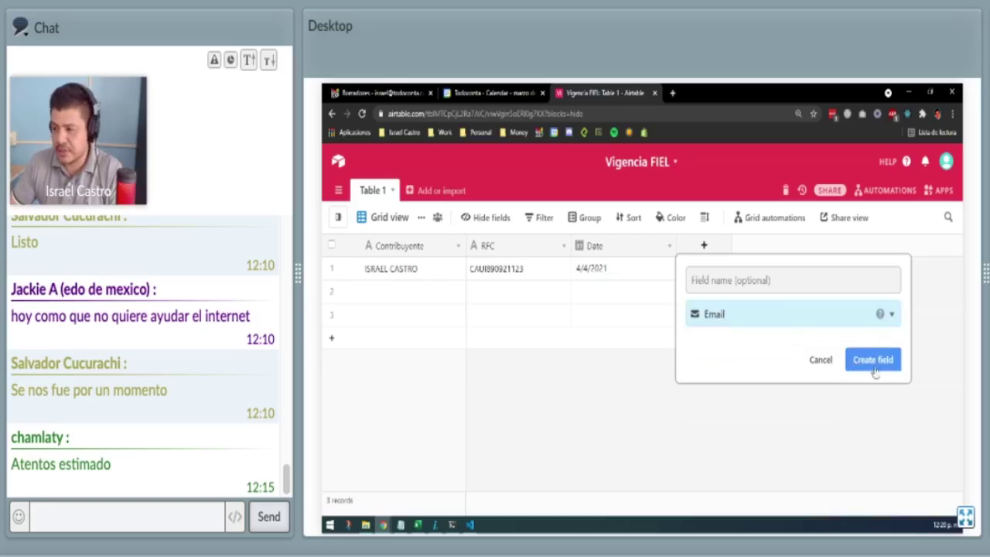
{"action": "left_click", "coordinate": [872, 360]}
Enter the taxpayer's e-mail address in record 1's Email cell.
{"action": "left_click", "coordinate": [760, 268]}
{"action": "left_click", "coordinate": [760, 268]}
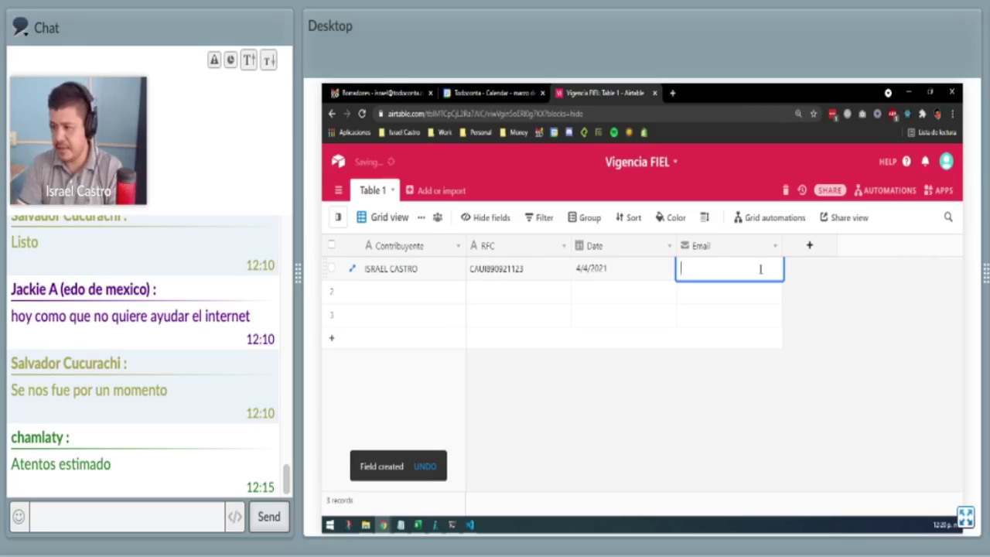
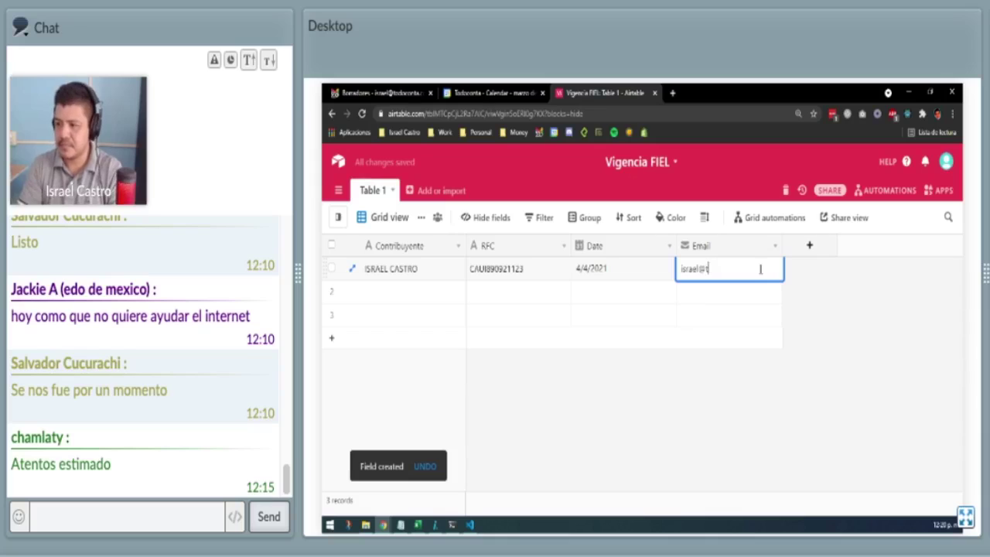
{"action": "key", "text": "Return"}
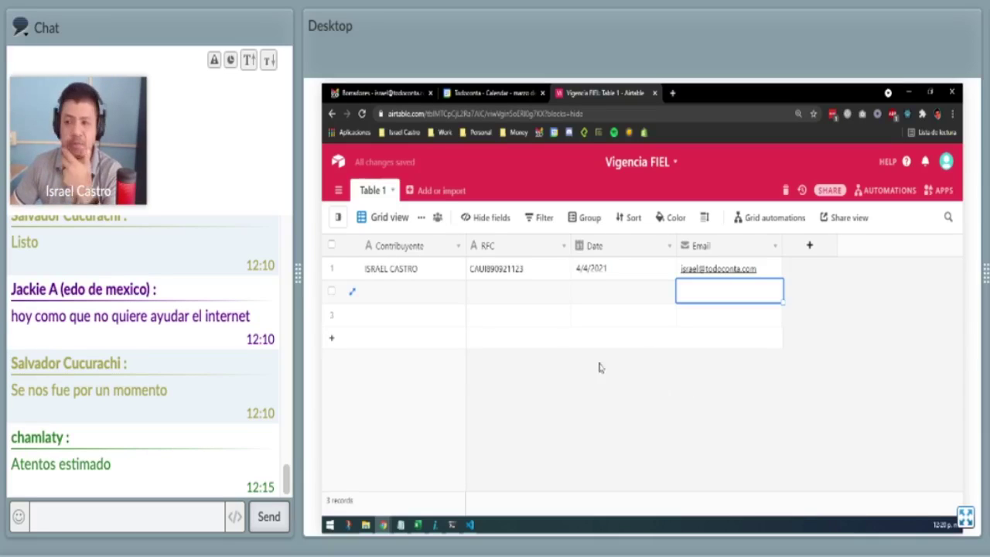
{"action": "left_click", "coordinate": [420, 295]}
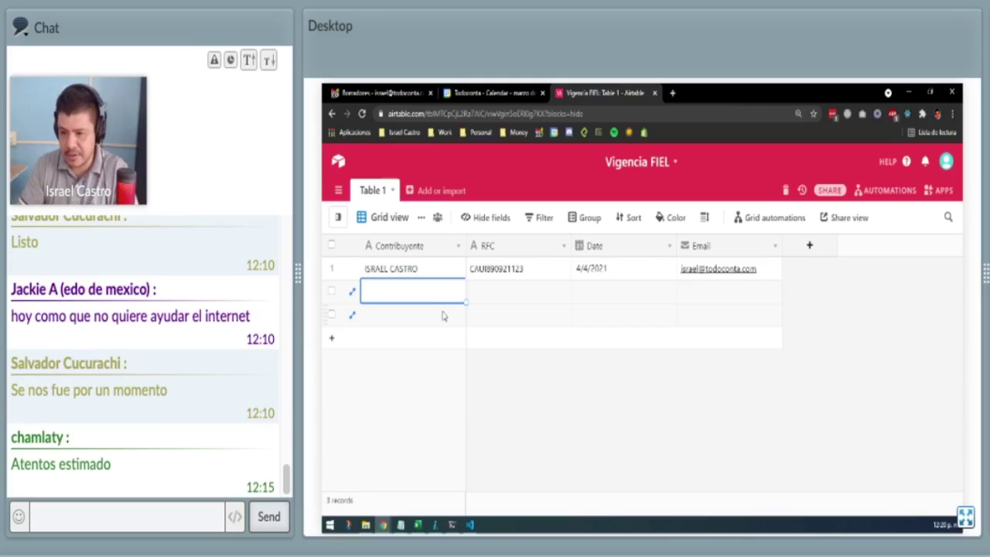
Enter 'EMPRESA FICTICIA, S. A.' and its RFC in record 2.
{"action": "type", "text": "EMPRESA FICTI"}
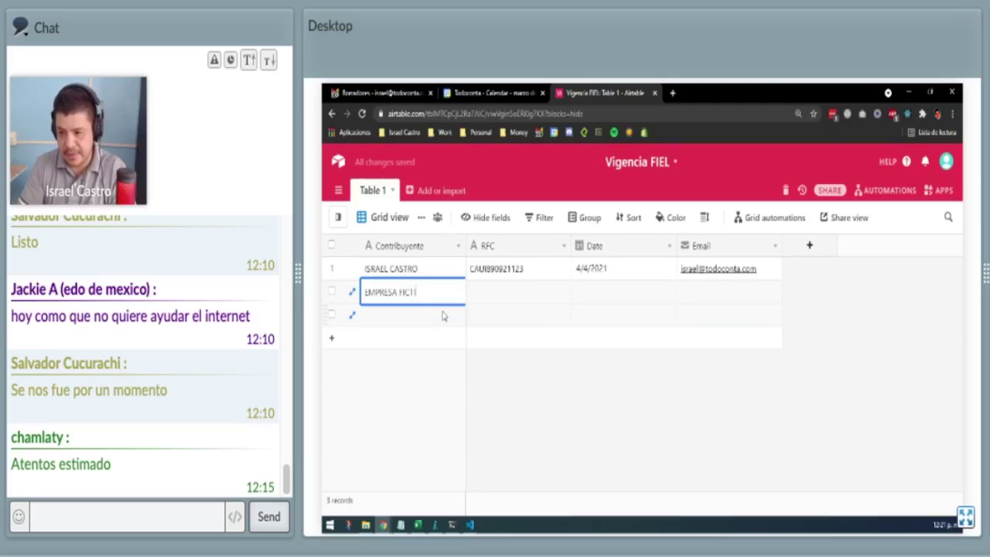
{"action": "type", "text": "CIA"}
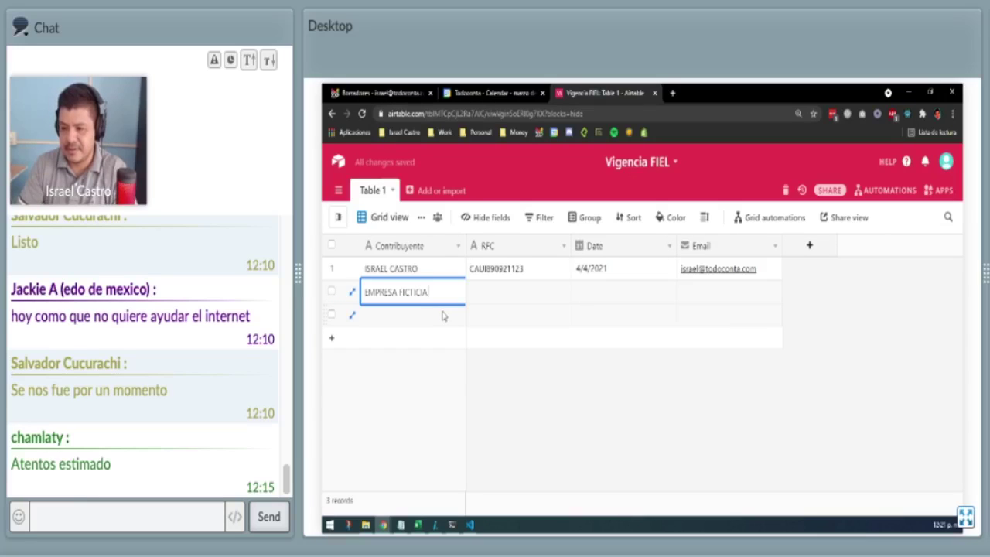
{"action": "type", "text": " S"}
{"action": "key", "text": "BackSpace"}
{"action": "key", "text": "BackSpace"}
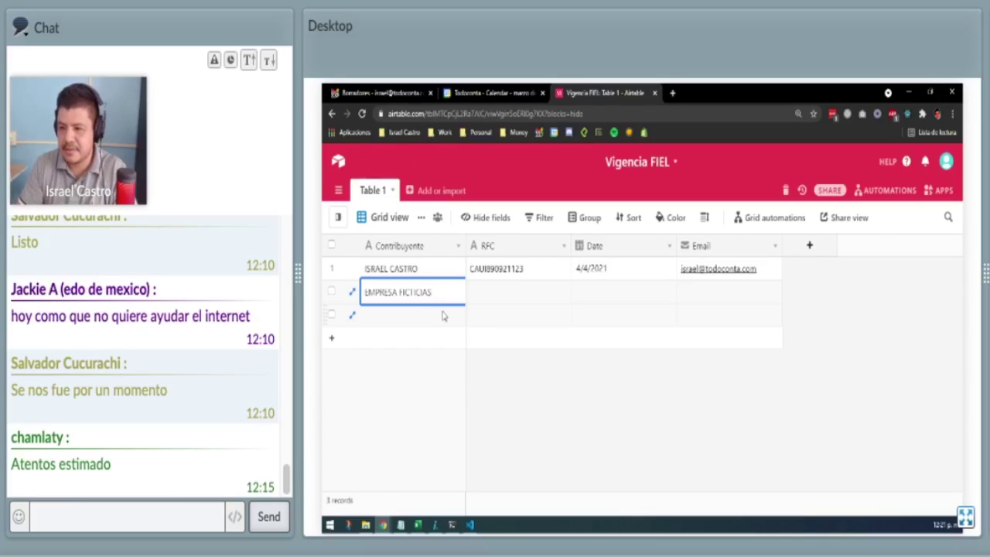
{"action": "type", "text": ", S. A."}
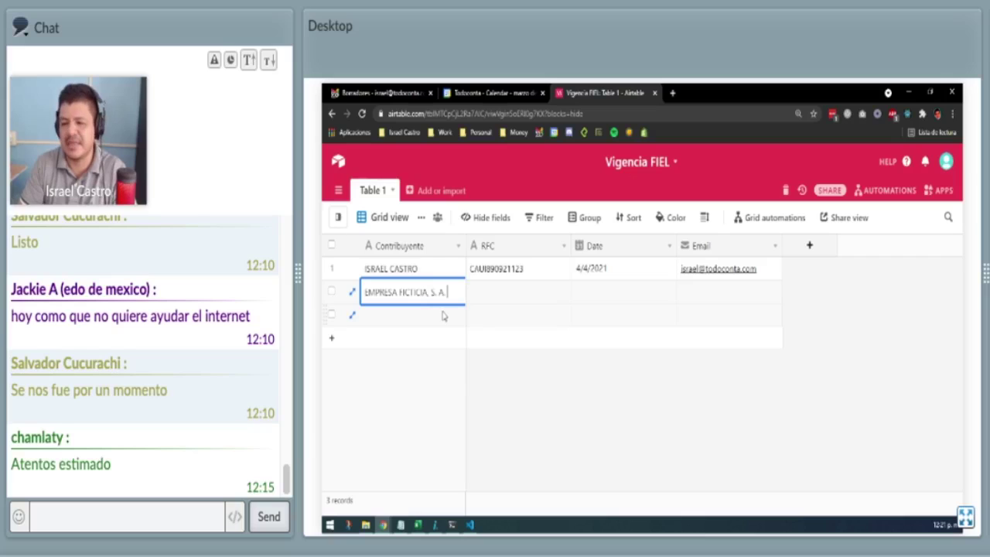
{"action": "key", "text": "Tab"}
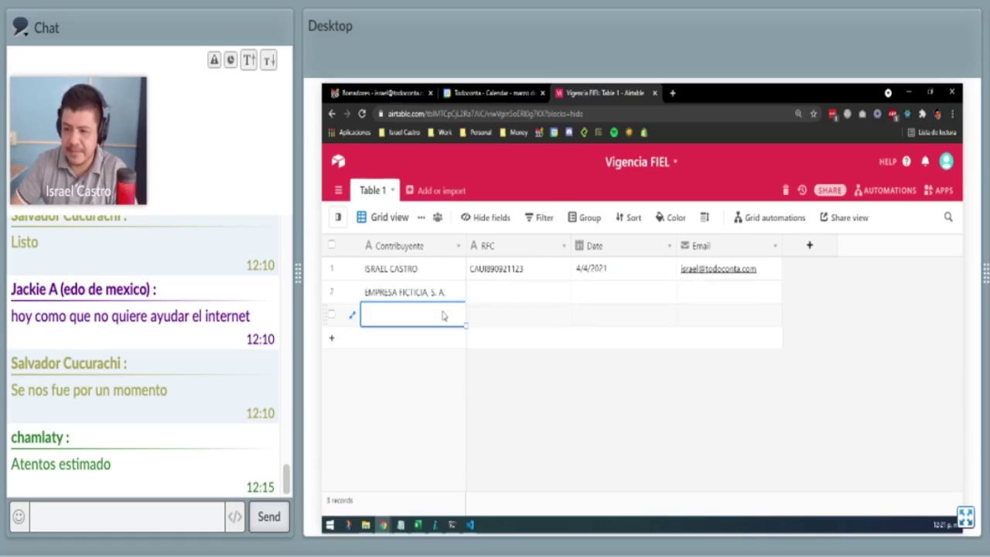
{"action": "type", "text": "XA"}
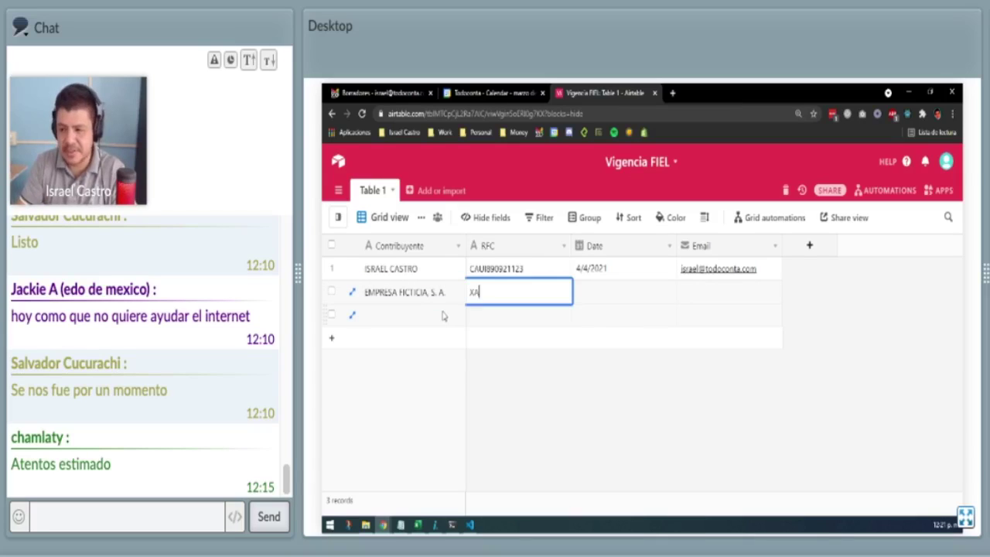
{"action": "type", "text": "XX01"}
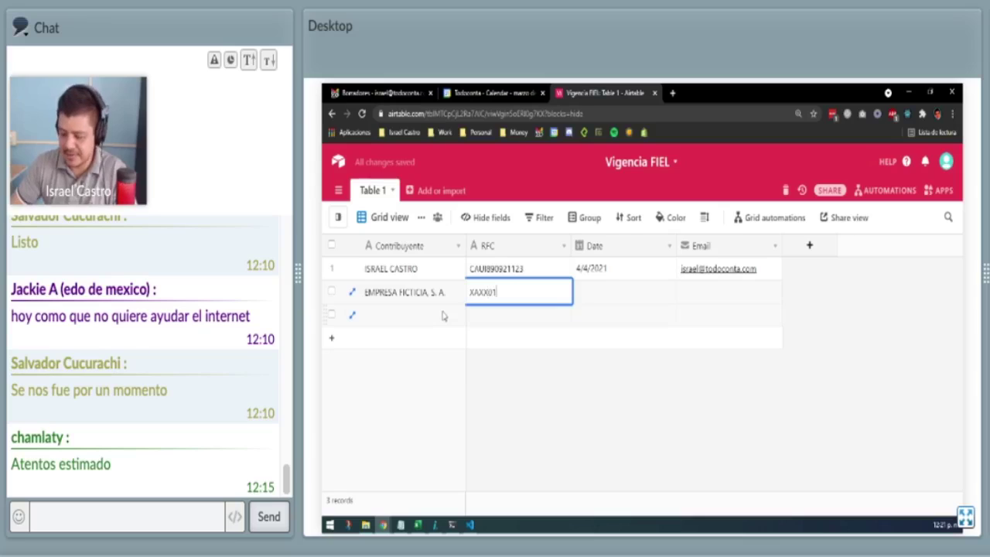
{"action": "type", "text": "010101"}
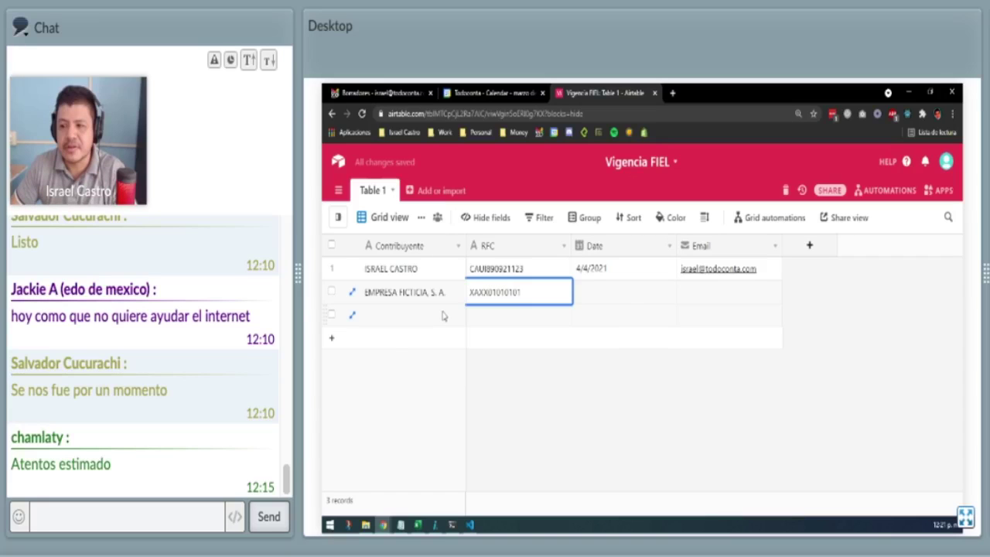
{"action": "type", "text": "0"}
{"action": "key", "text": "Tab"}
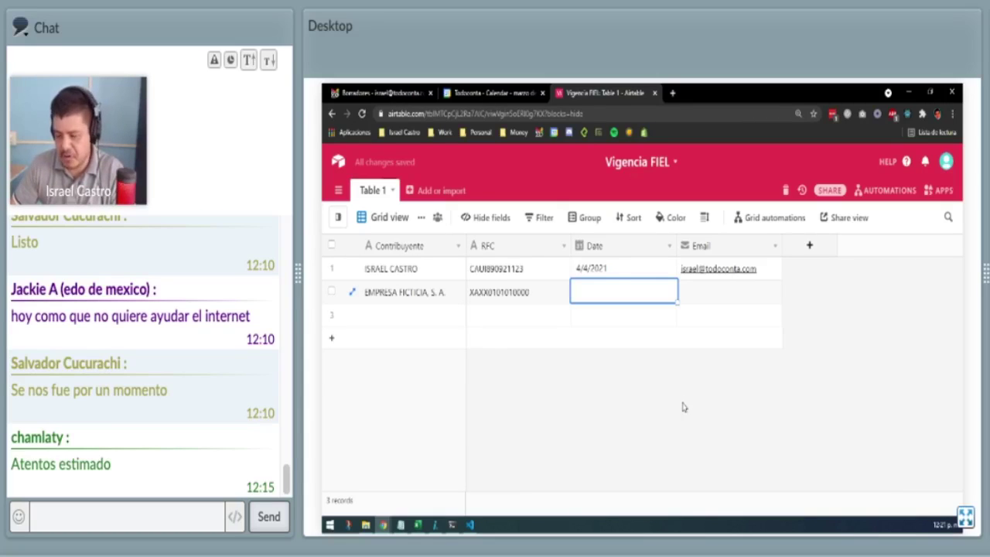
Give record 2 the date 08/04/2021 and copy record 1's e-mail into it.
{"action": "type", "text": "08/0"}
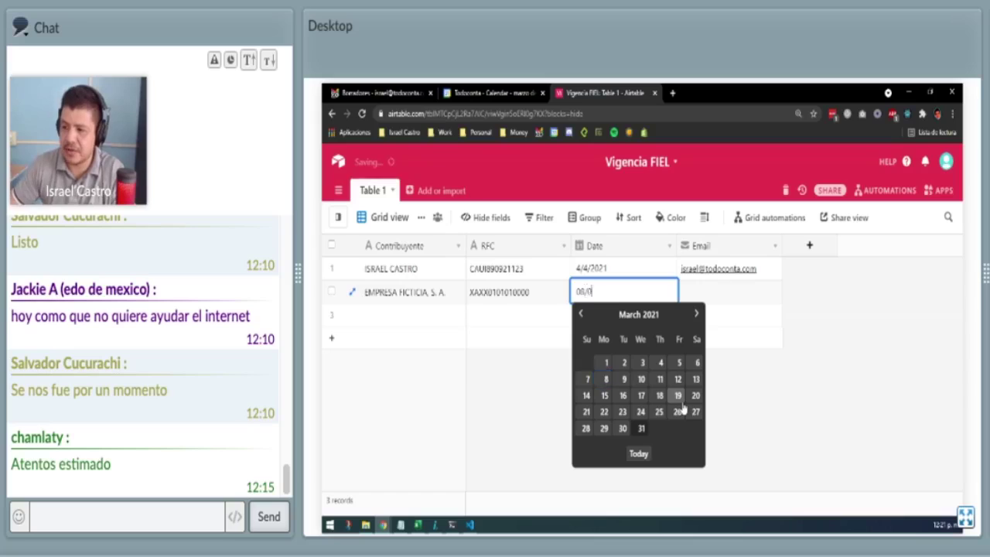
{"action": "type", "text": "4/2021"}
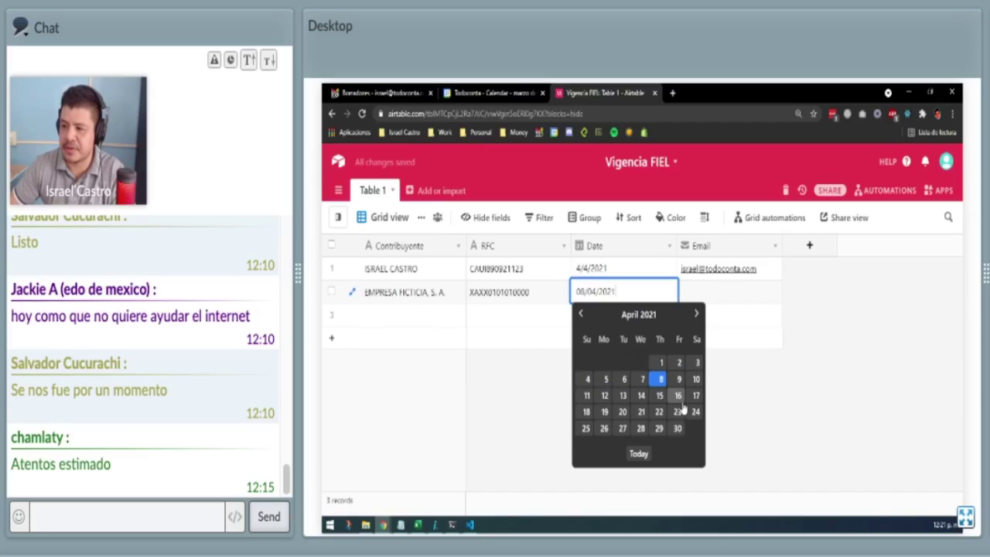
{"action": "key", "text": "Tab"}
{"action": "key", "text": "Up"}
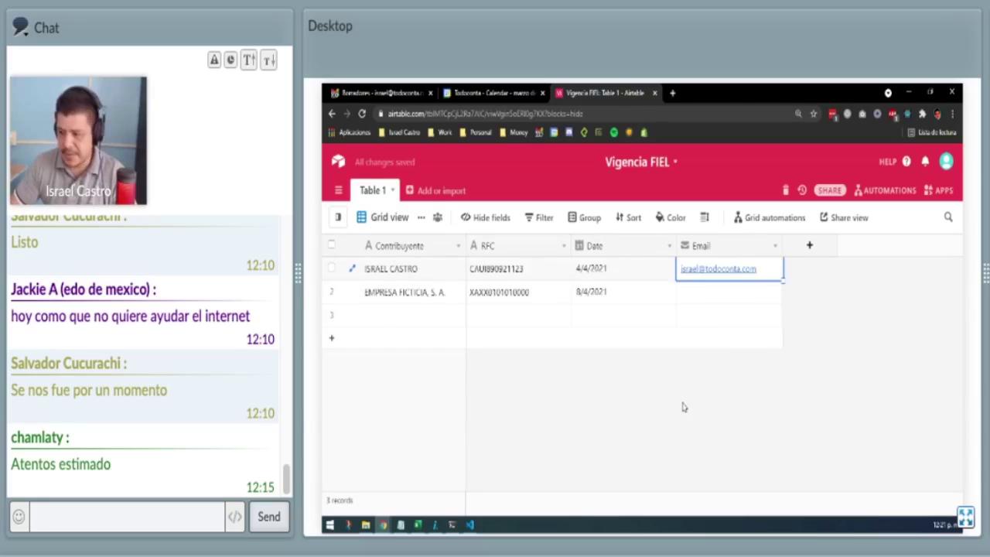
{"action": "key", "text": "ctrl+c"}
{"action": "key", "text": "Down"}
{"action": "key", "text": "ctrl+v"}
{"action": "key", "text": "Down"}
{"action": "key", "text": "Left"}
{"action": "key", "text": "Left"}
{"action": "key", "text": "Left"}
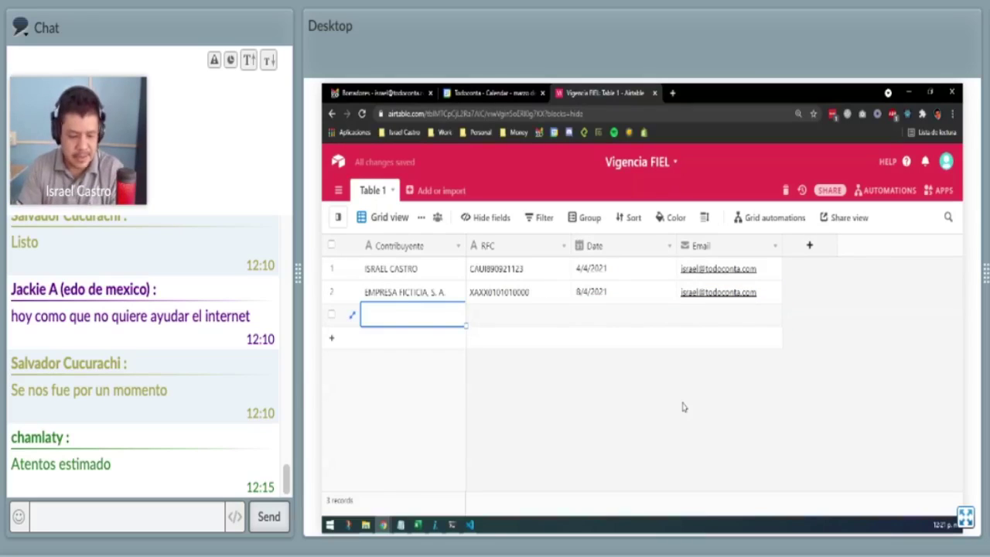
Enter 'DULCES POBLANOS, S. A.' in record 3 and copy the RFC from record 2.
{"action": "type", "text": "DULCES "}
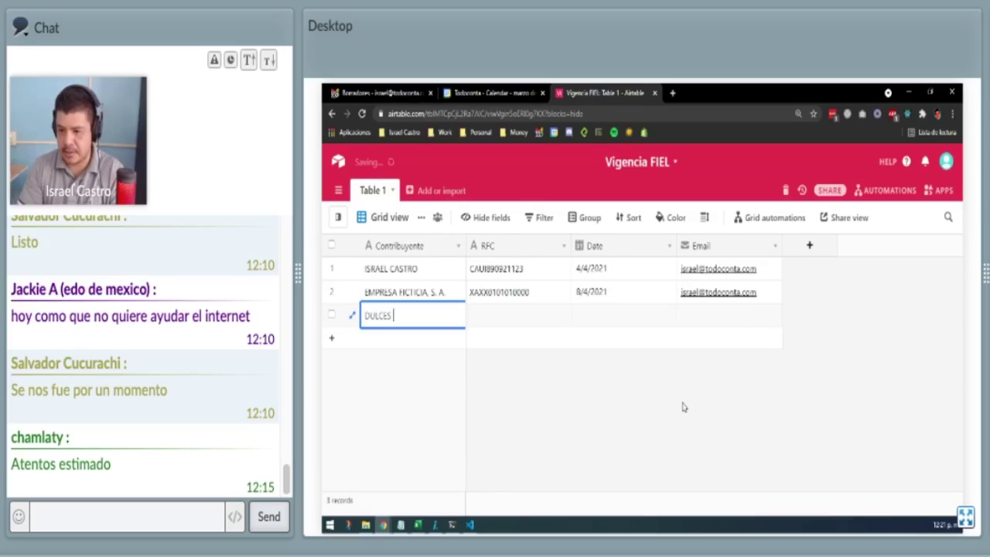
{"action": "type", "text": "POBLANOS, S."}
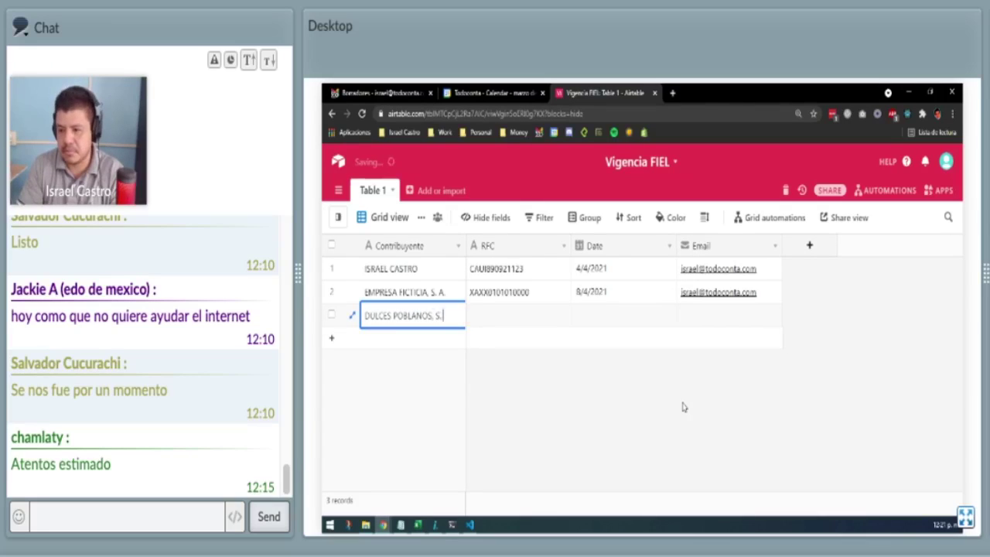
{"action": "type", "text": " A."}
{"action": "key", "text": "Tab"}
{"action": "key", "text": "Up"}
{"action": "key", "text": "ctrl+c"}
{"action": "key", "text": "Down"}
{"action": "key", "text": "ctrl+v"}
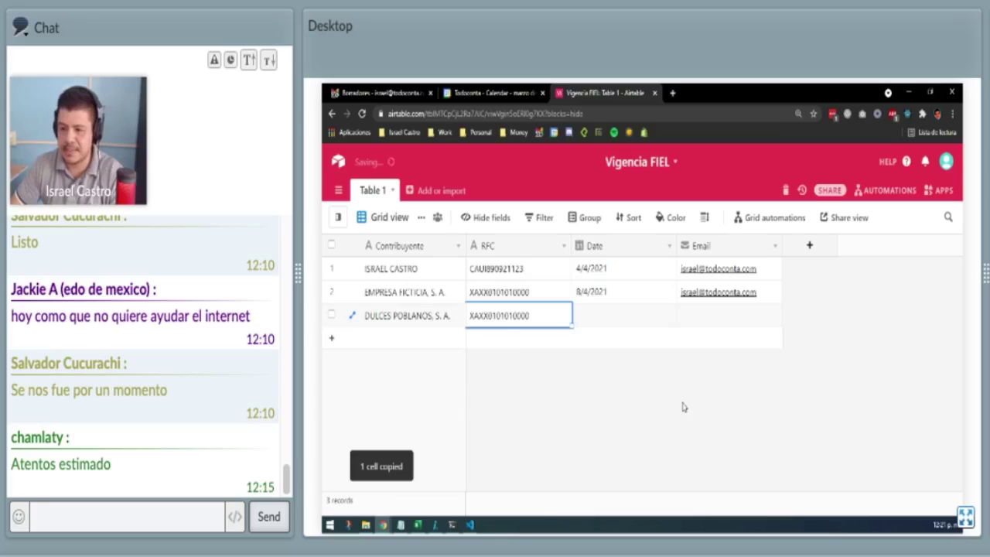
{"action": "key", "text": "Tab"}
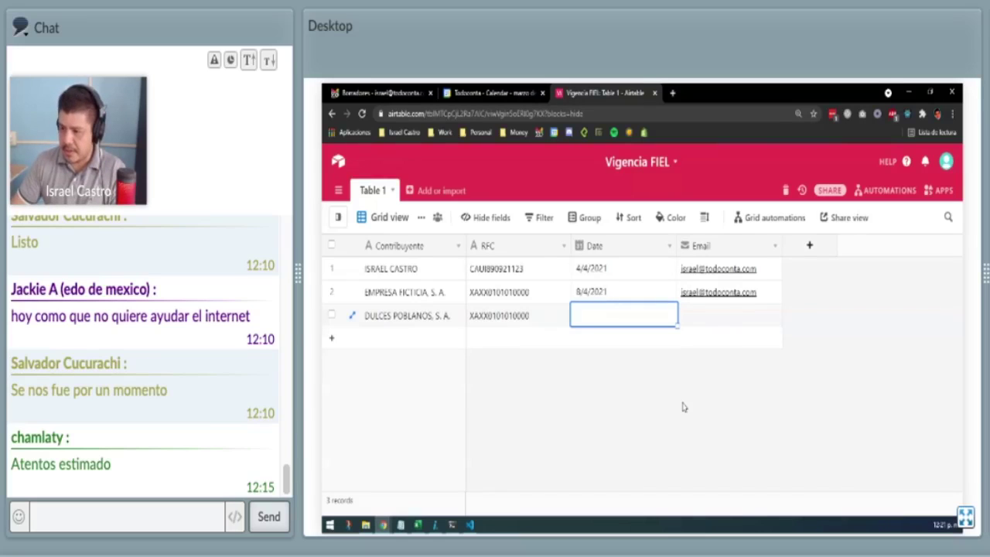
Give record 3 the date 30/01/2022 and copy record 2's e-mail into it.
{"action": "type", "text": "30"}
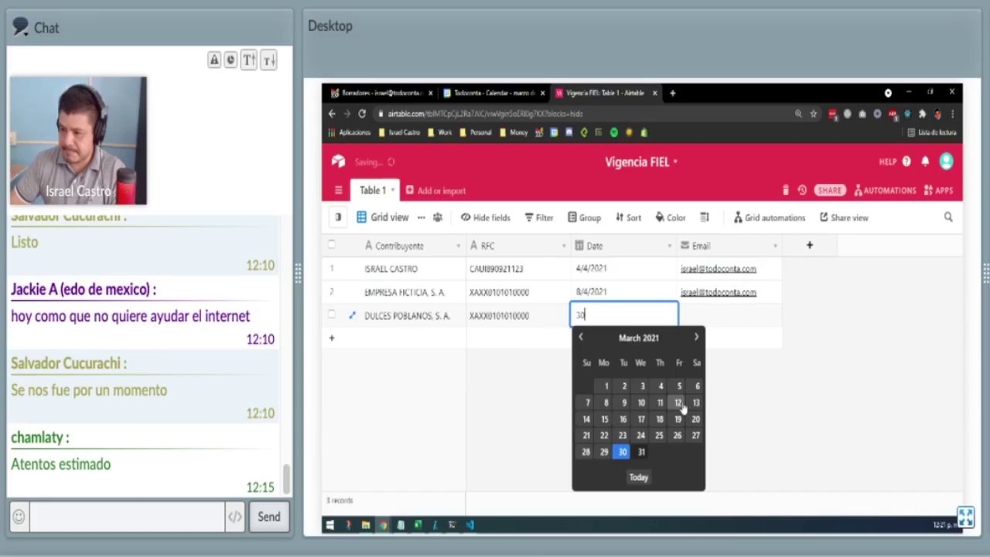
{"action": "type", "text": "/01/2022"}
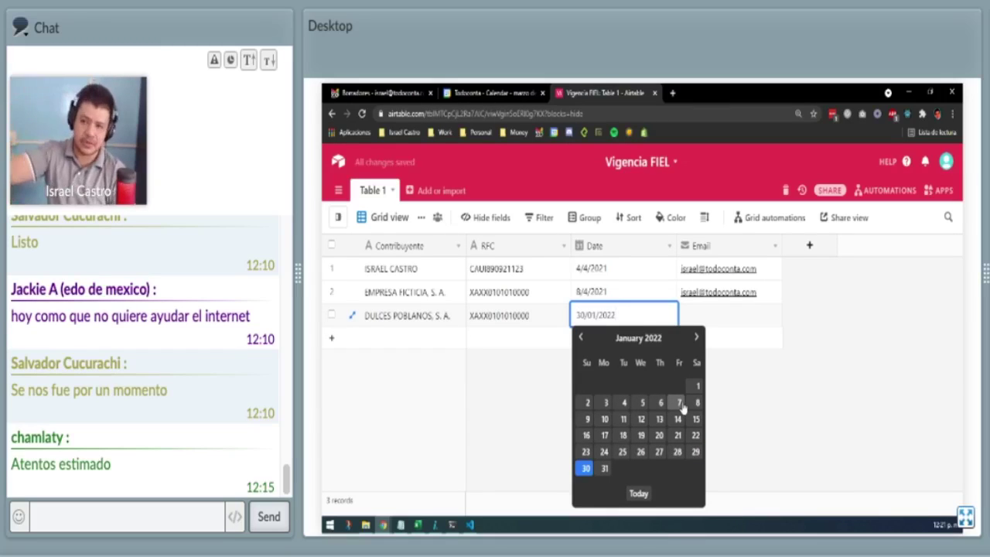
{"action": "key", "text": "Tab"}
{"action": "key", "text": "Up"}
{"action": "key", "text": "ctrl+c"}
{"action": "key", "text": "Down"}
{"action": "key", "text": "ctrl+v"}
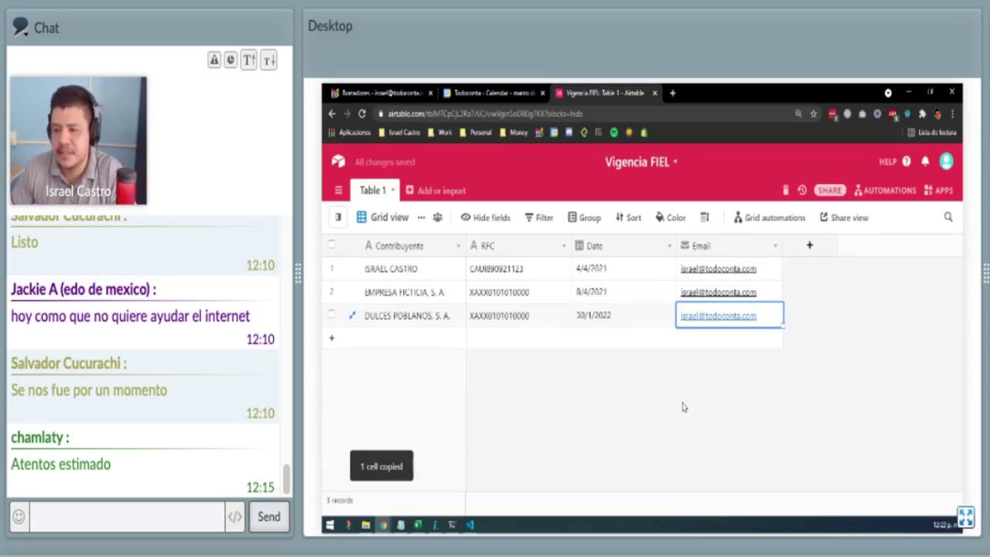
{"action": "left_click", "coordinate": [656, 411]}
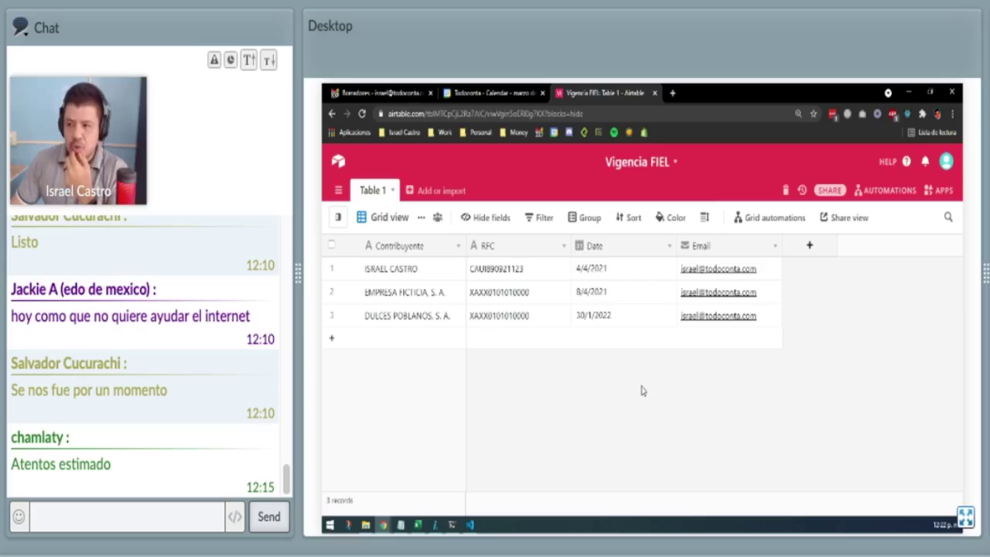
{"action": "left_click", "coordinate": [493, 92]}
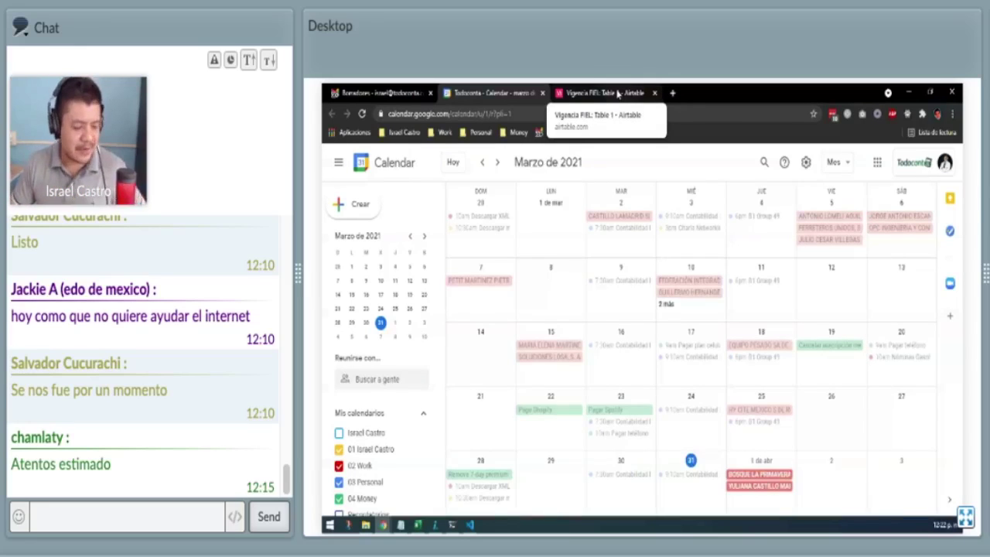
{"action": "left_click", "coordinate": [617, 94]}
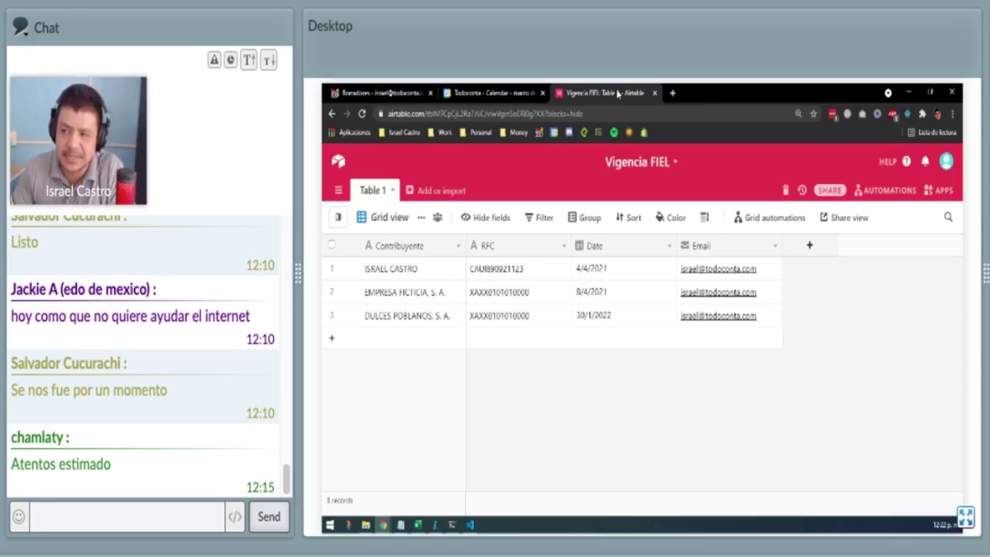
{"action": "left_click", "coordinate": [492, 93]}
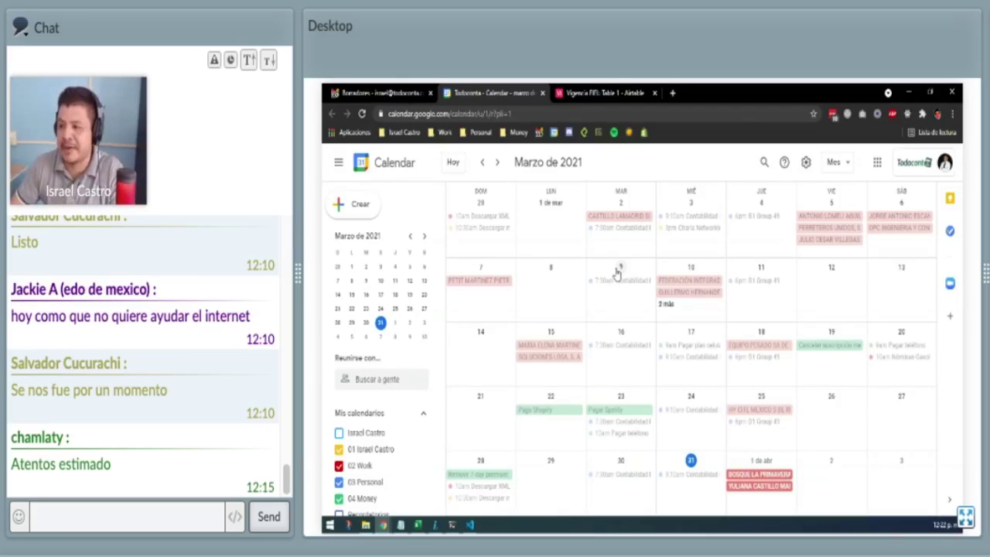
{"action": "left_click", "coordinate": [622, 93]}
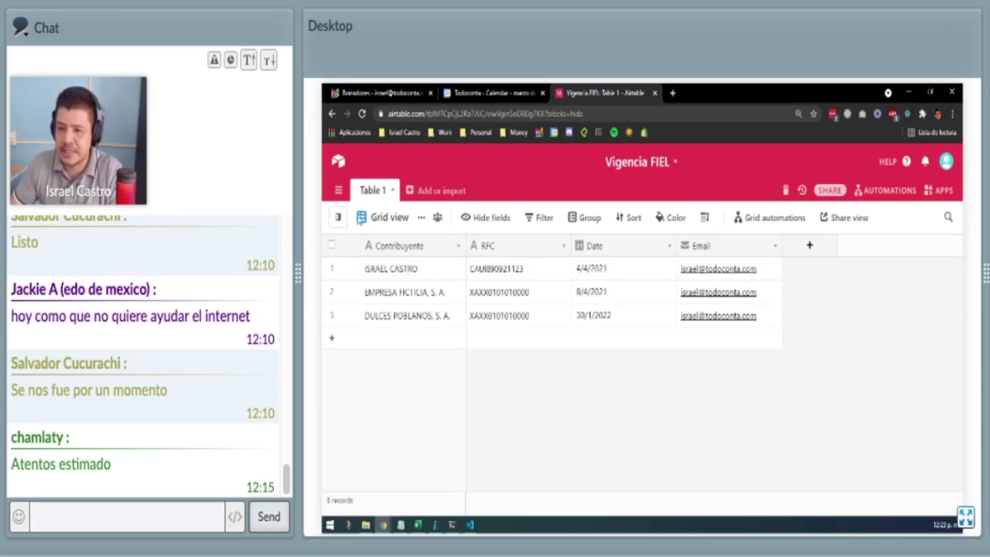
Pin the views sidebar open and zoom the page out to reveal the Create a view options.
{"action": "left_click", "coordinate": [339, 219]}
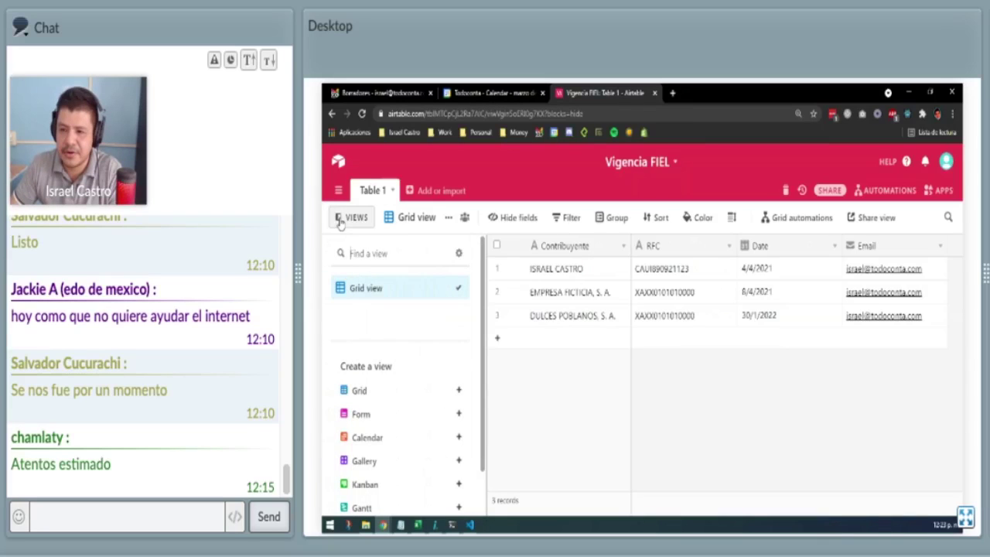
{"action": "key", "text": "ctrl+minus"}
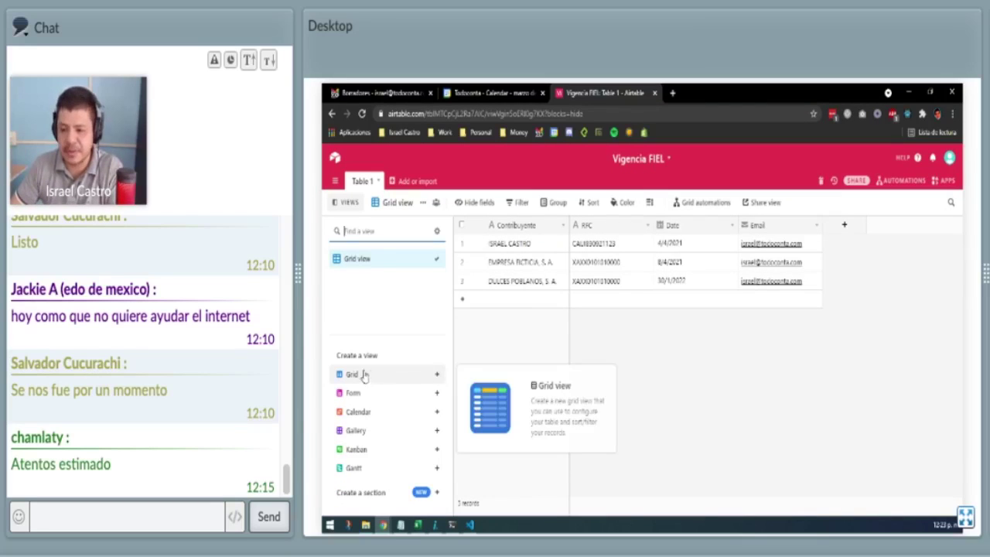
{"action": "mouse_move", "coordinate": [355, 393]}
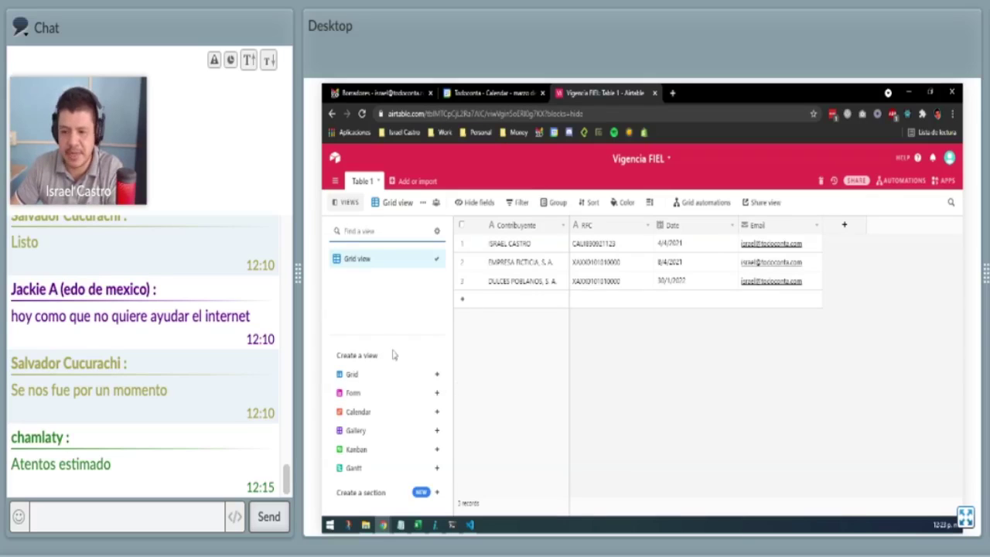
{"action": "mouse_move", "coordinate": [365, 413]}
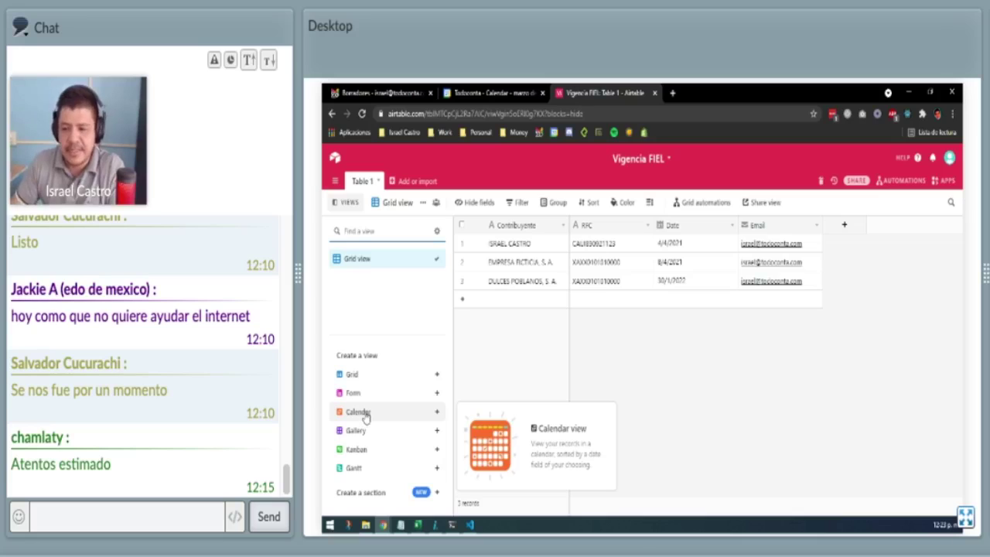
Create a Calendar view that uses the Date field to place records.
{"action": "left_click", "coordinate": [423, 412]}
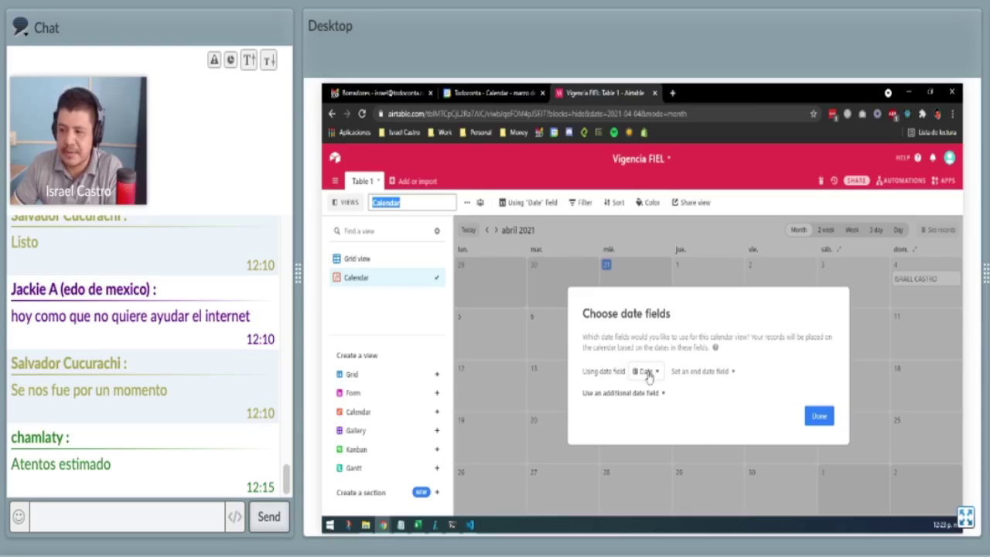
{"action": "left_click", "coordinate": [647, 372]}
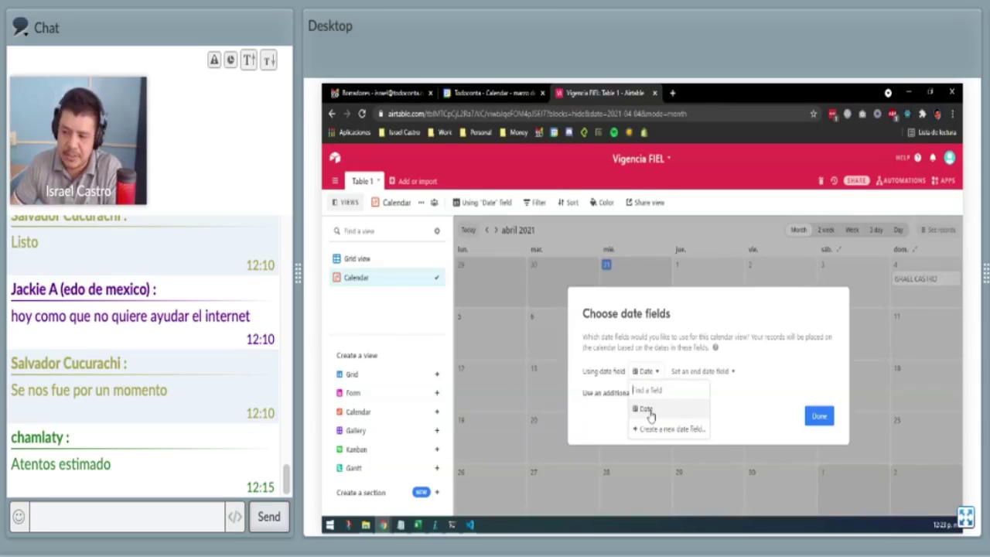
{"action": "left_click", "coordinate": [657, 371]}
{"action": "left_click", "coordinate": [691, 372]}
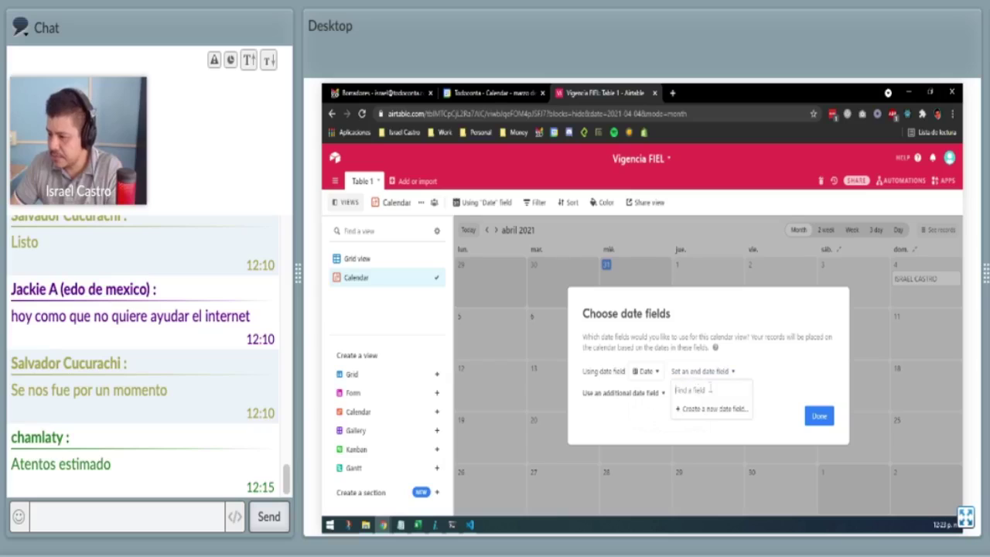
{"action": "left_click", "coordinate": [658, 364]}
{"action": "left_click", "coordinate": [646, 375]}
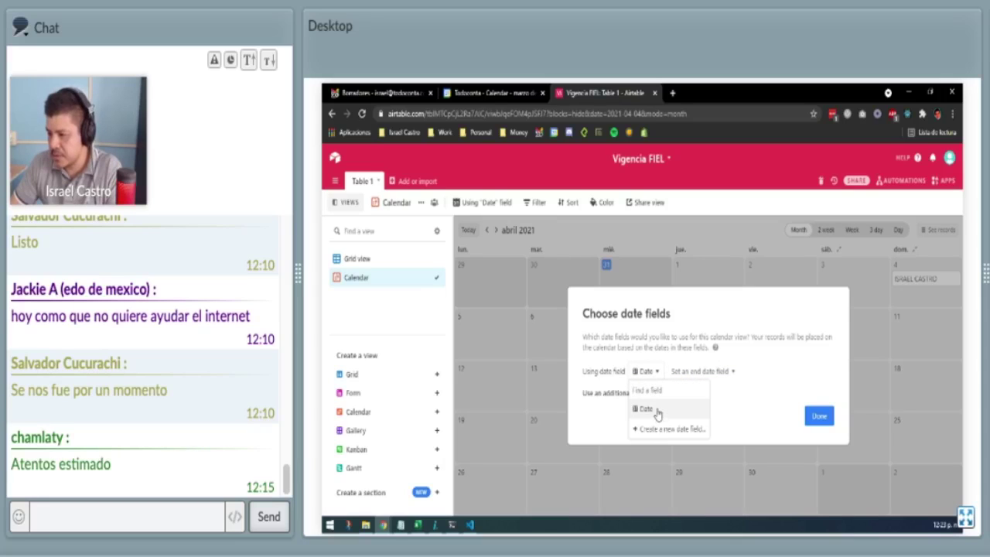
{"action": "left_click", "coordinate": [656, 412]}
{"action": "left_click", "coordinate": [809, 419]}
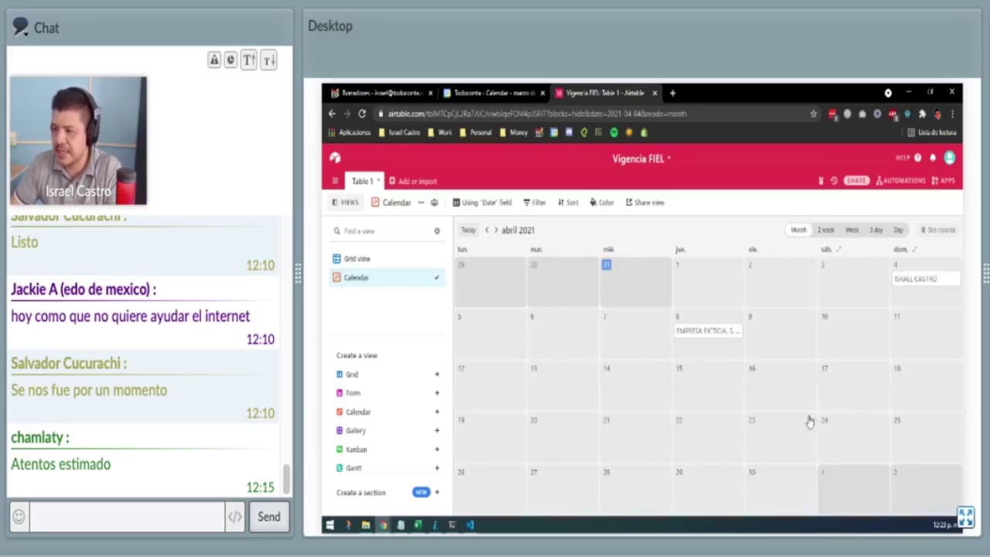
Rename the Date field to 'Vigencia' in the grid, then return to the Calendar view.
{"action": "left_click", "coordinate": [398, 259]}
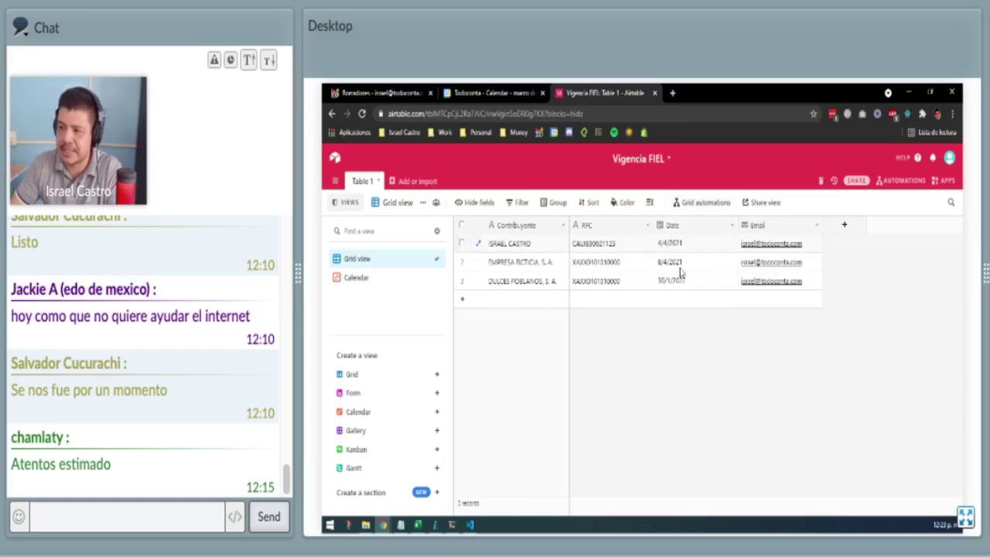
{"action": "left_click", "coordinate": [730, 225]}
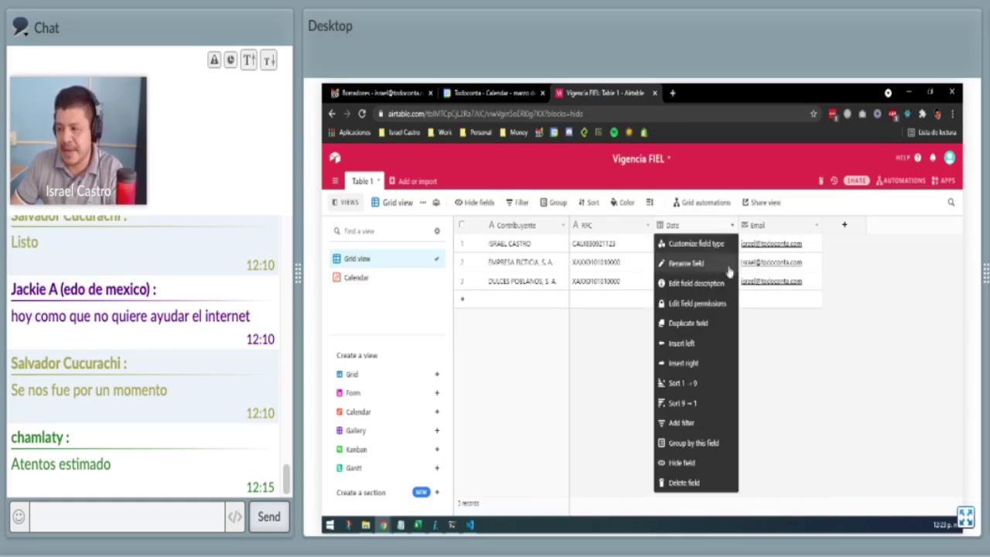
{"action": "left_click", "coordinate": [688, 263]}
{"action": "type", "text": "V"}
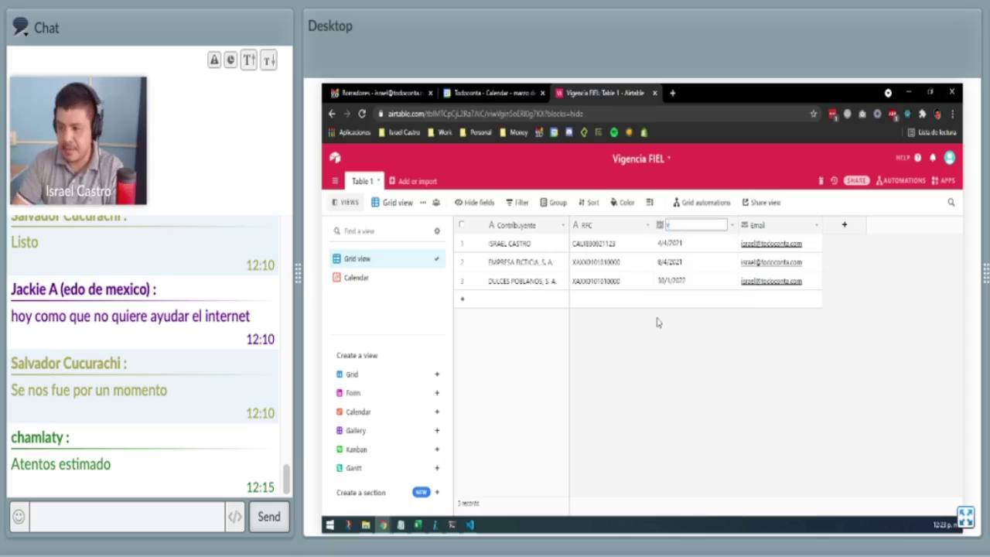
{"action": "type", "text": "i"}
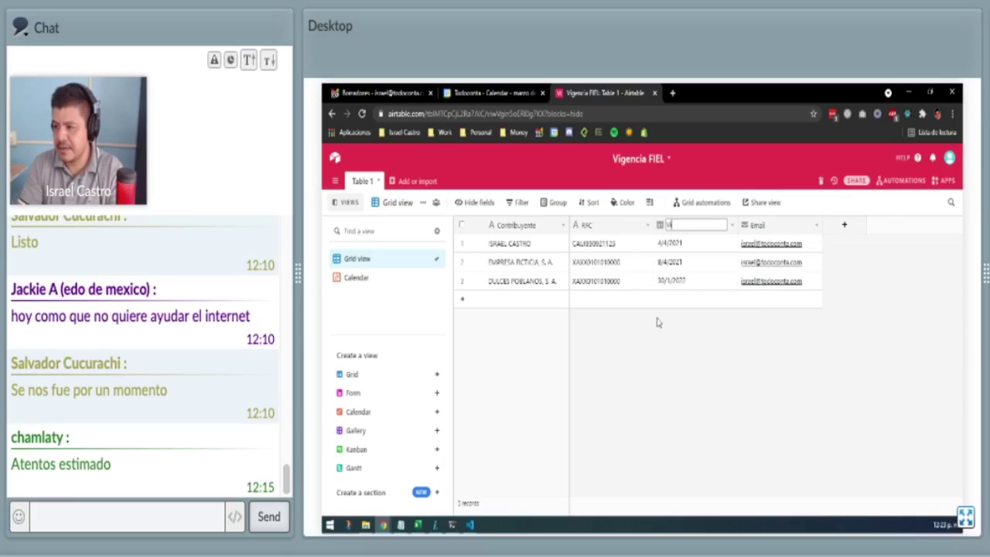
{"action": "key", "text": "BackSpace"}
{"action": "type", "text": "igencia"}
{"action": "key", "text": "Return"}
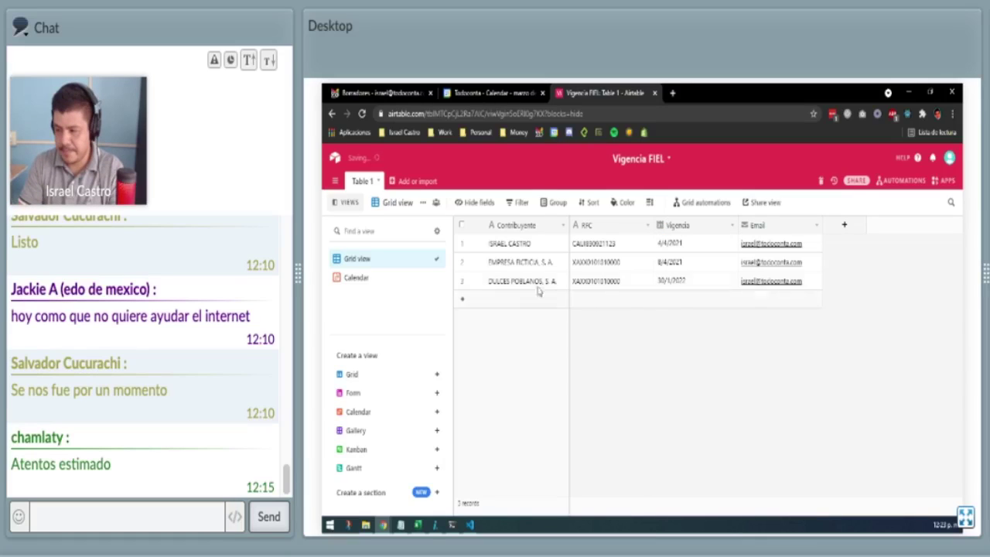
{"action": "left_click", "coordinate": [353, 278]}
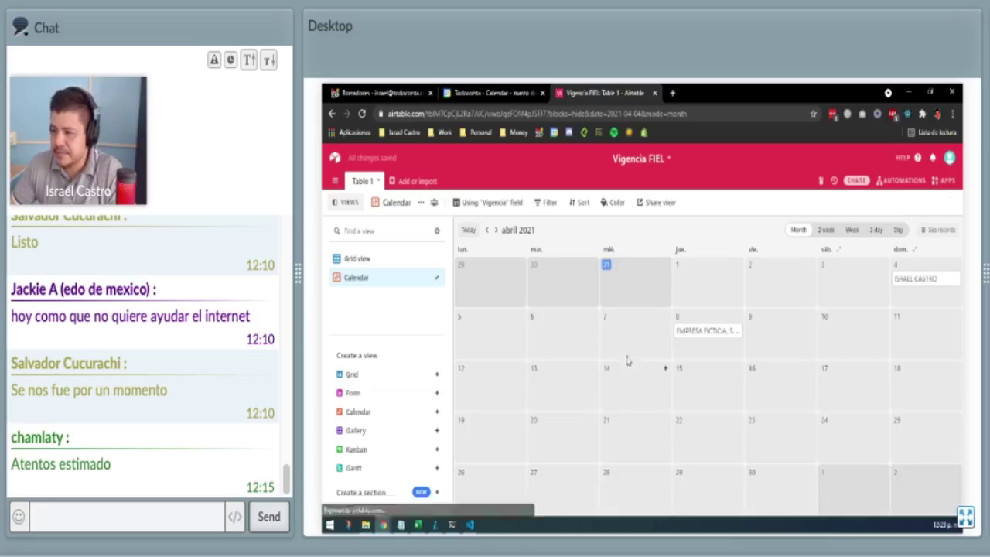
{"action": "left_click", "coordinate": [489, 202]}
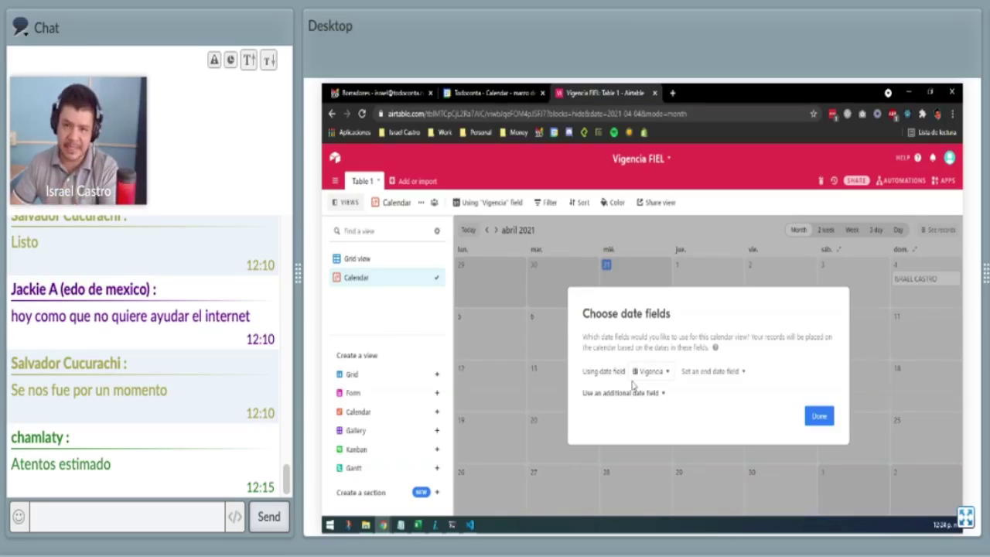
{"action": "left_click", "coordinate": [655, 372]}
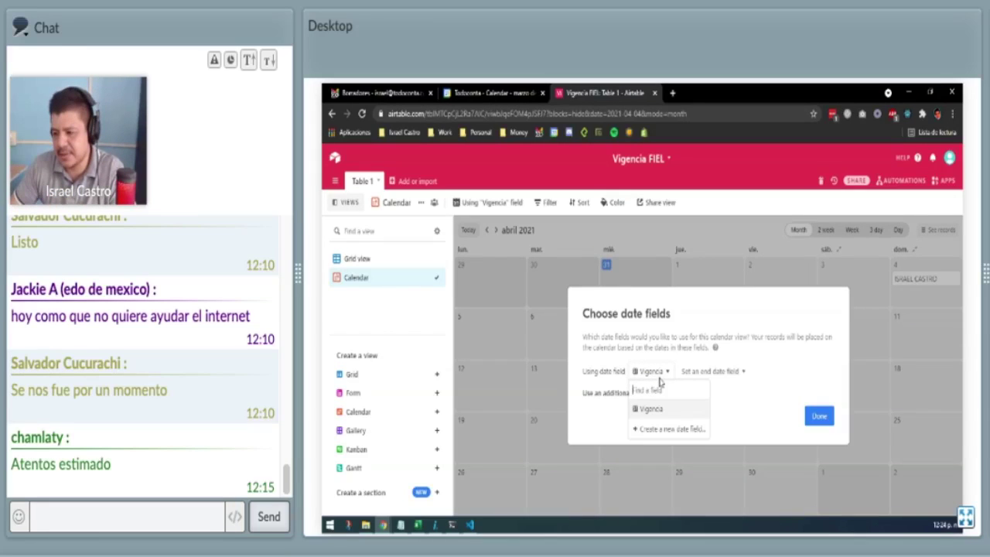
{"action": "left_click", "coordinate": [655, 408]}
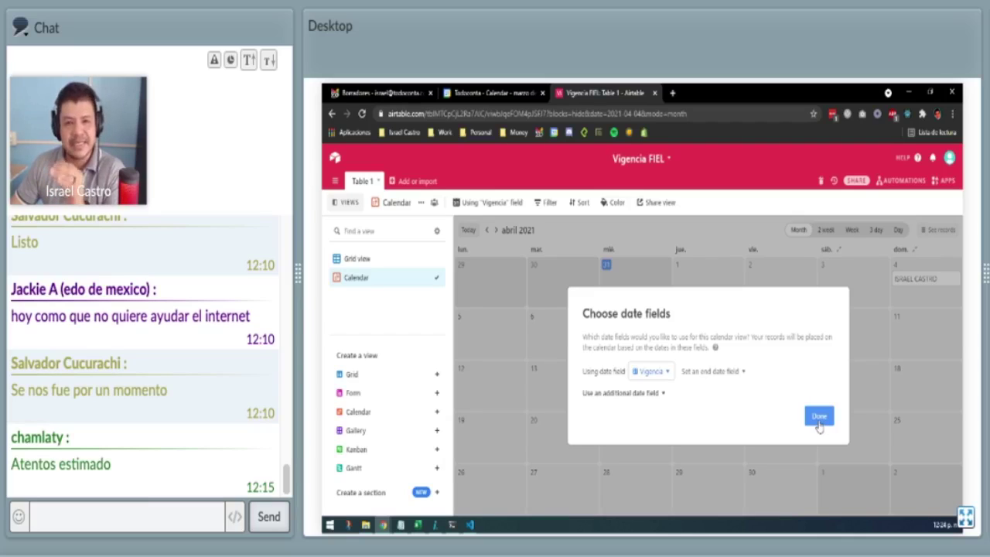
{"action": "left_click", "coordinate": [662, 371]}
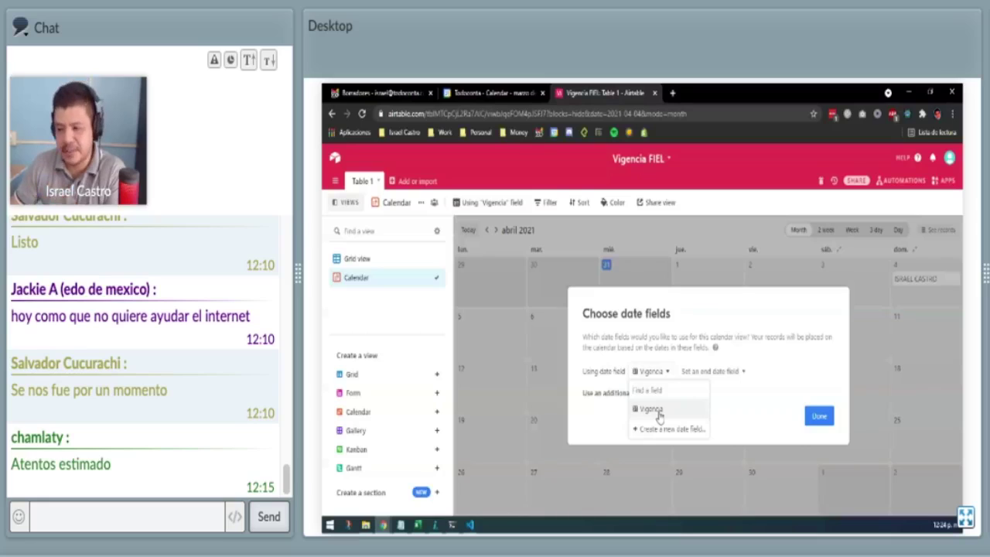
{"action": "left_click", "coordinate": [658, 410]}
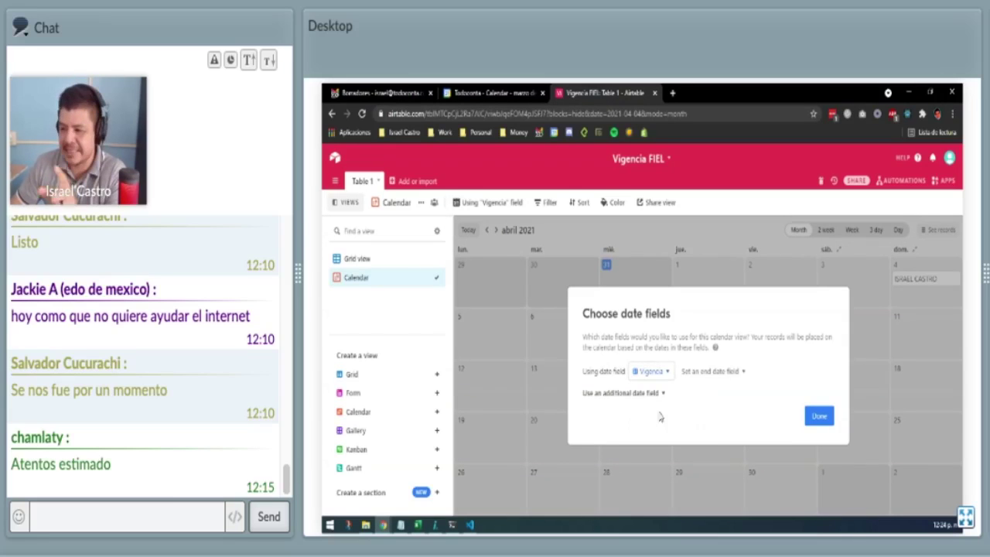
{"action": "left_click", "coordinate": [823, 419]}
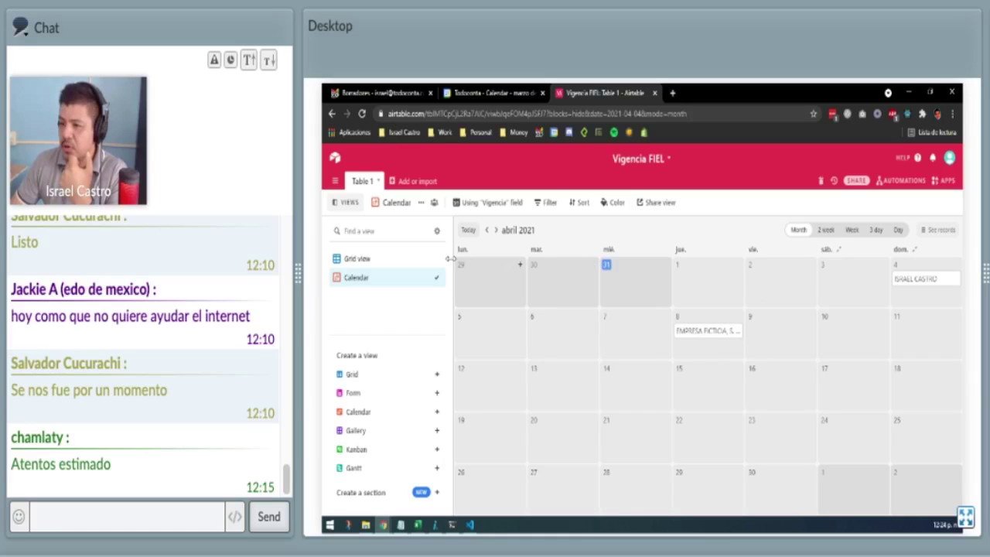
Collapse the views sidebar so the April 2021 calendar spans the full window.
{"action": "left_click", "coordinate": [346, 202]}
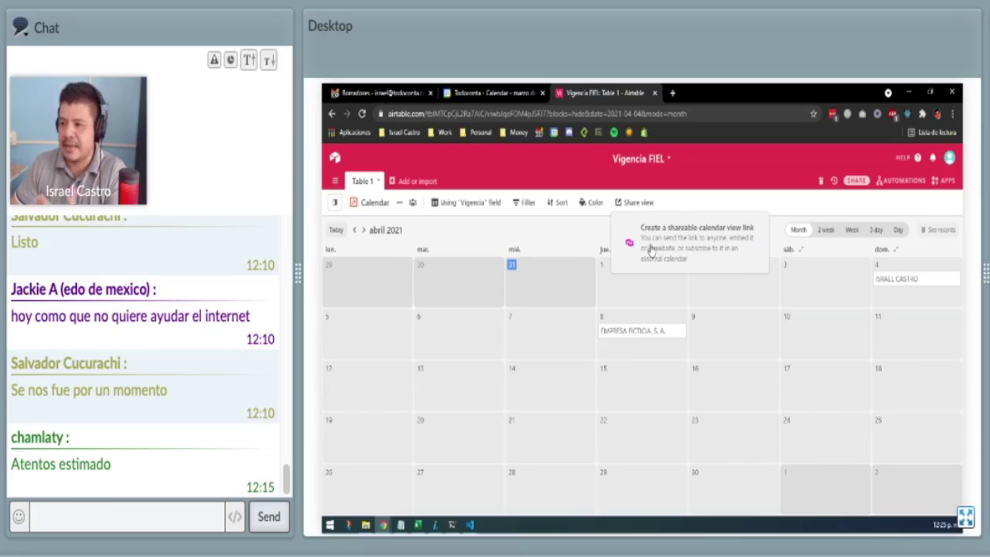
Create a shareable link for the Vigencia calendar view and open it in a private window.
{"action": "left_click", "coordinate": [643, 248]}
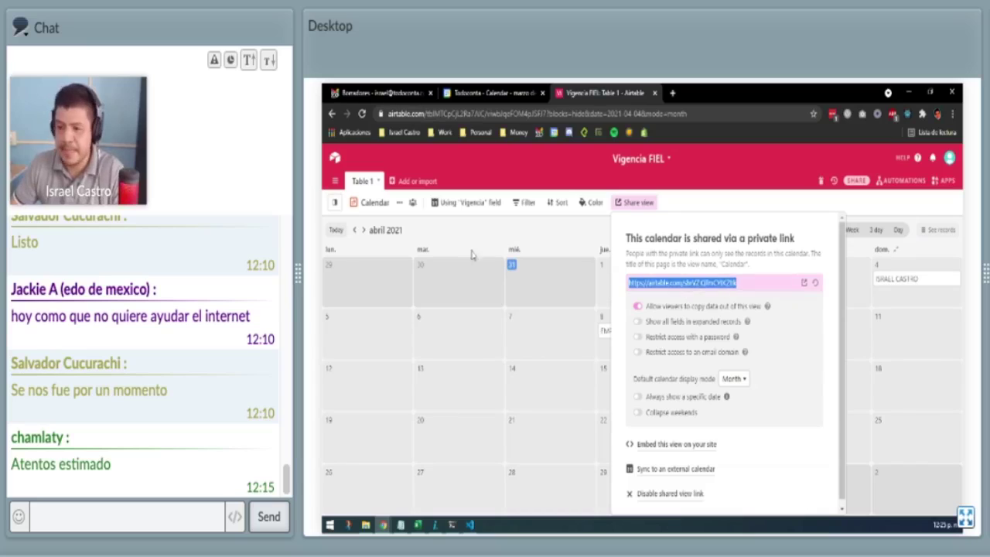
{"action": "key", "text": "alt+Tab"}
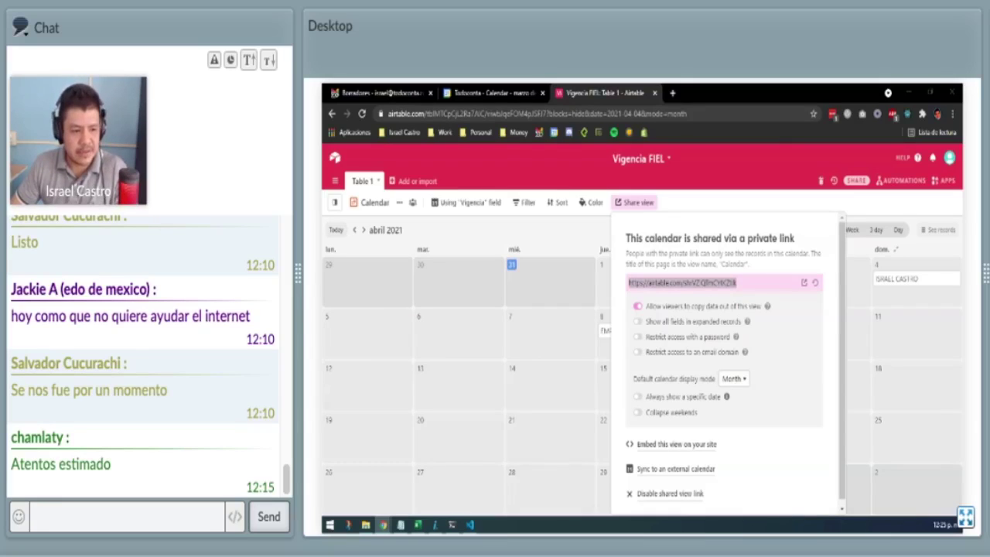
{"action": "key", "text": "alt+Tab"}
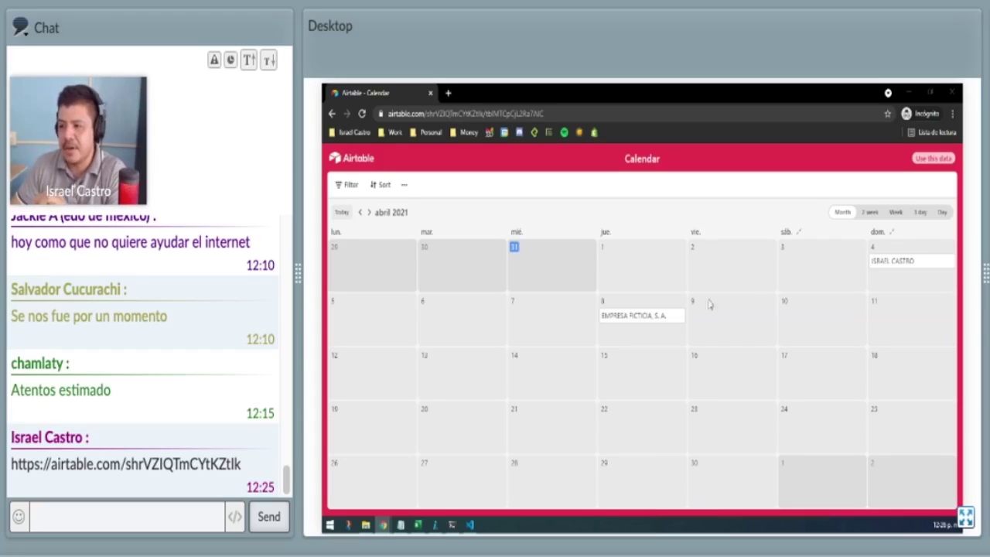
Check a record, close the private window, and copy the 'Sync to an external calendar' link.
{"action": "left_click", "coordinate": [655, 316]}
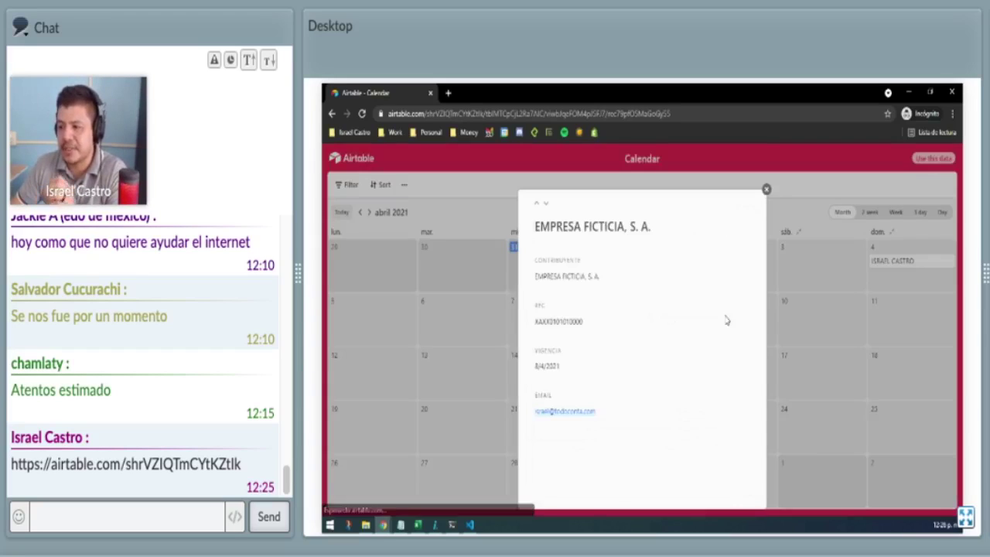
{"action": "left_click", "coordinate": [766, 190]}
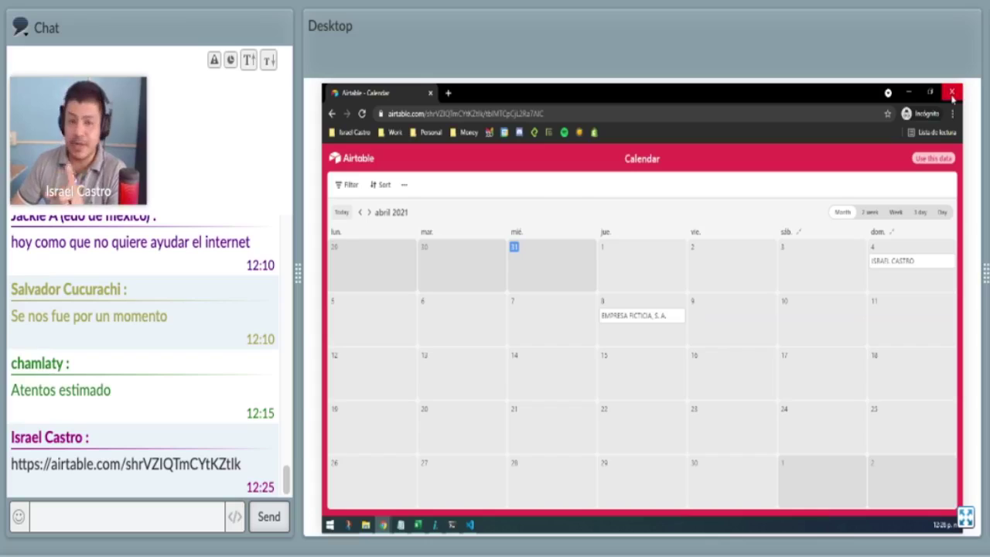
{"action": "left_click", "coordinate": [948, 95]}
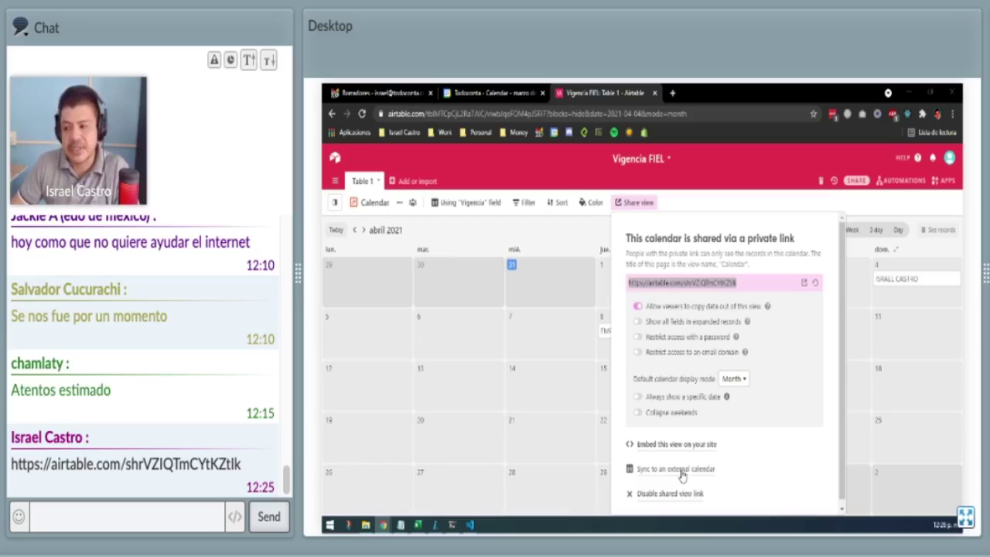
{"action": "left_click", "coordinate": [681, 473]}
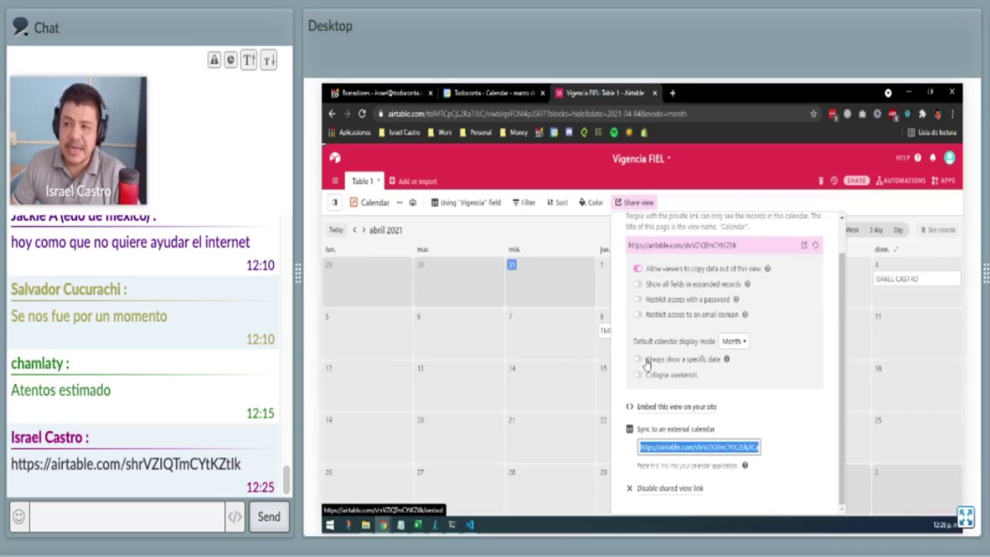
{"action": "left_click", "coordinate": [490, 93]}
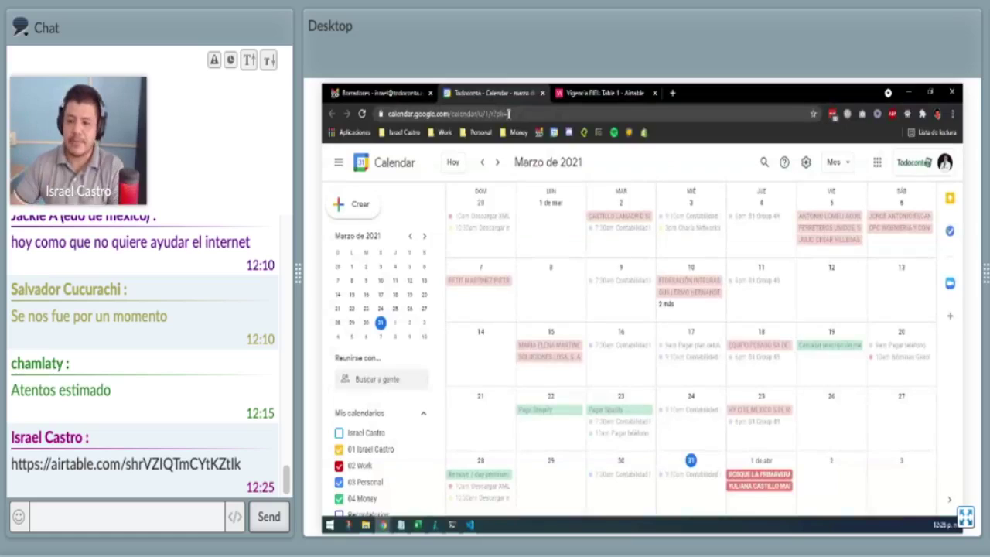
Return to today's month and uncheck every calendar, including 02 Work and Renovar en 2021.
{"action": "scroll", "coordinate": [508, 371], "scroll_direction": "down", "scroll_amount": 2}
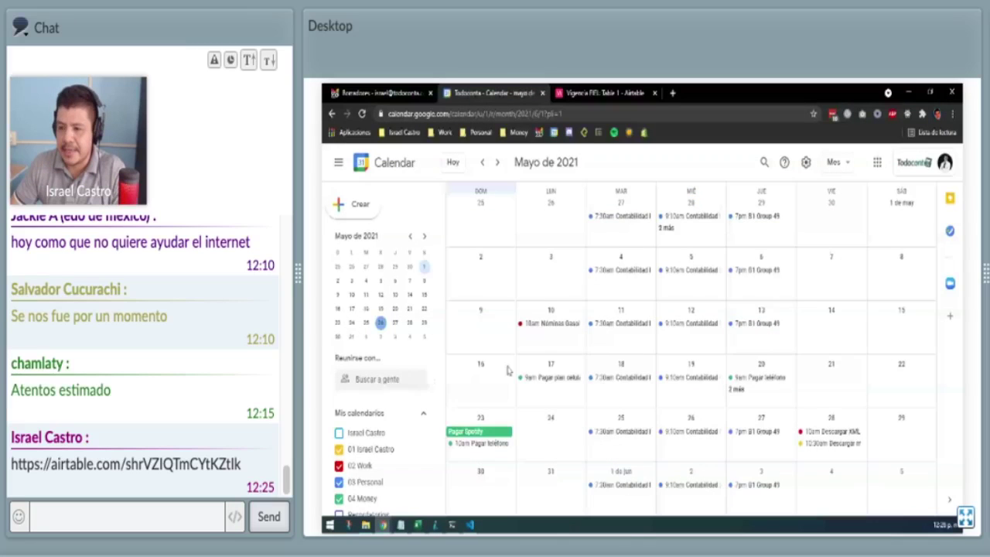
{"action": "scroll", "coordinate": [508, 370], "scroll_direction": "down", "scroll_amount": 2}
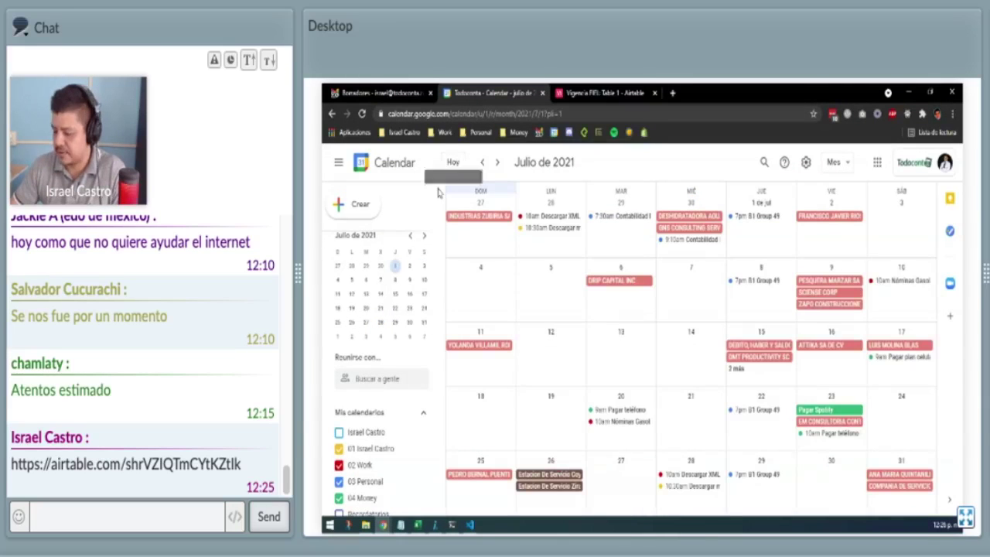
{"action": "left_click", "coordinate": [453, 163]}
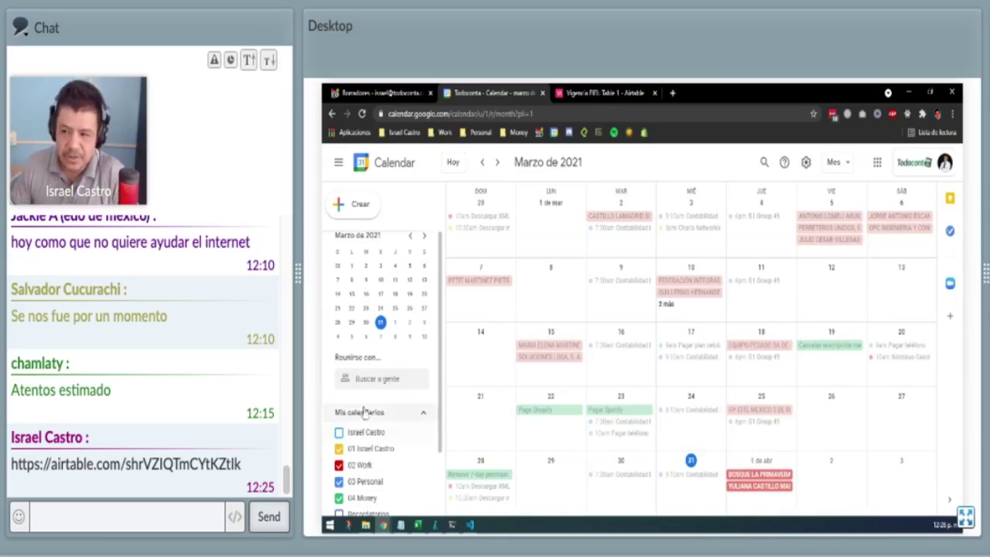
{"action": "scroll", "coordinate": [387, 364], "scroll_direction": "down", "scroll_amount": 1}
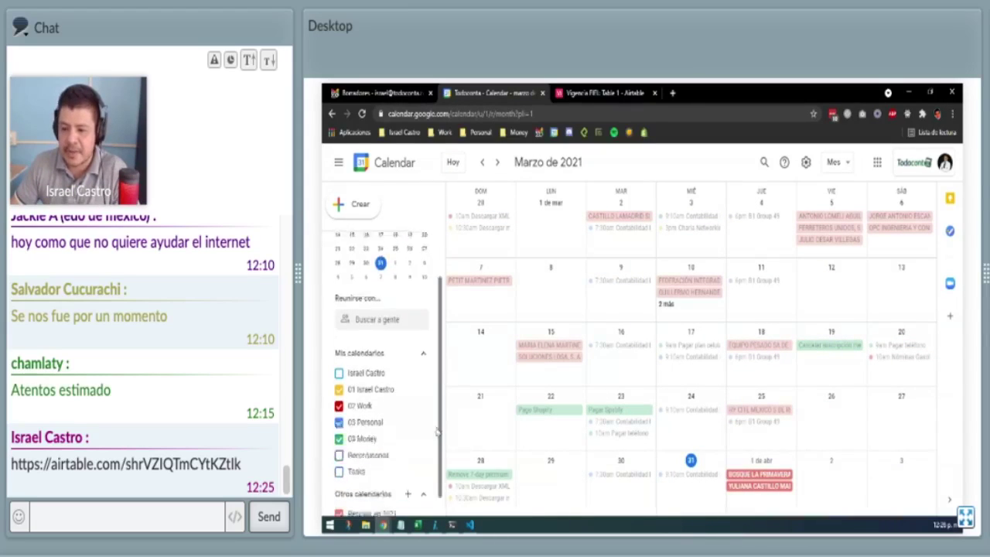
{"action": "left_click", "coordinate": [339, 367]}
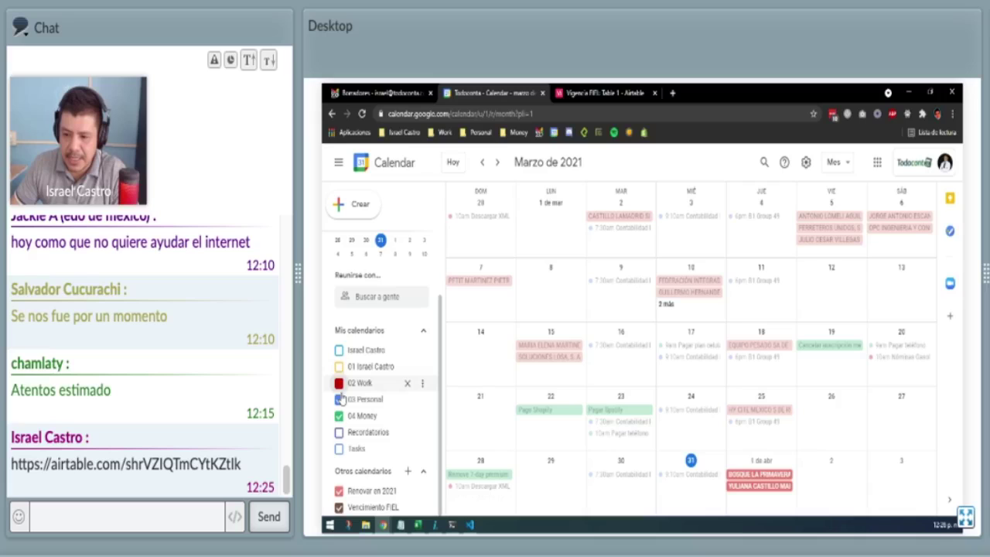
{"action": "left_click", "coordinate": [339, 399]}
{"action": "left_click", "coordinate": [338, 415]}
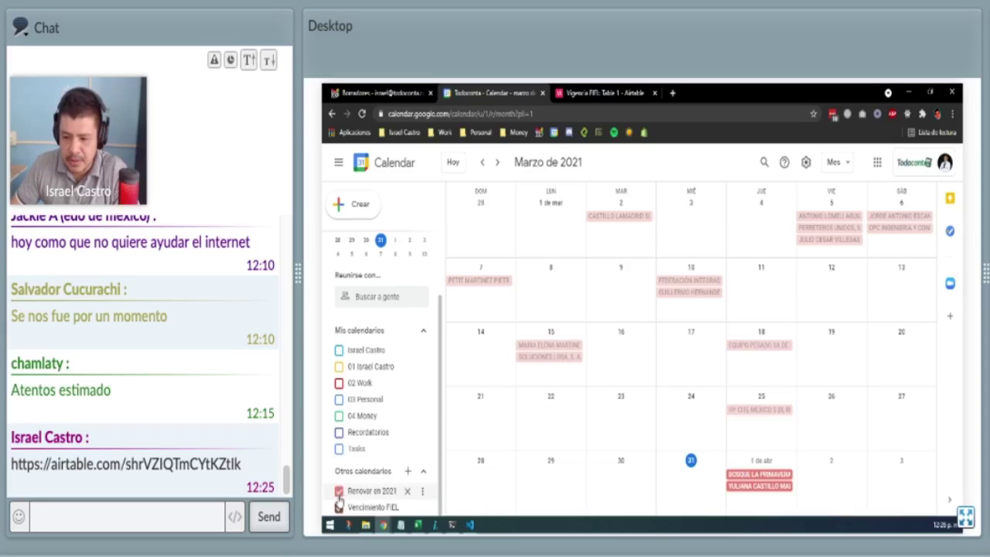
{"action": "left_click", "coordinate": [339, 490]}
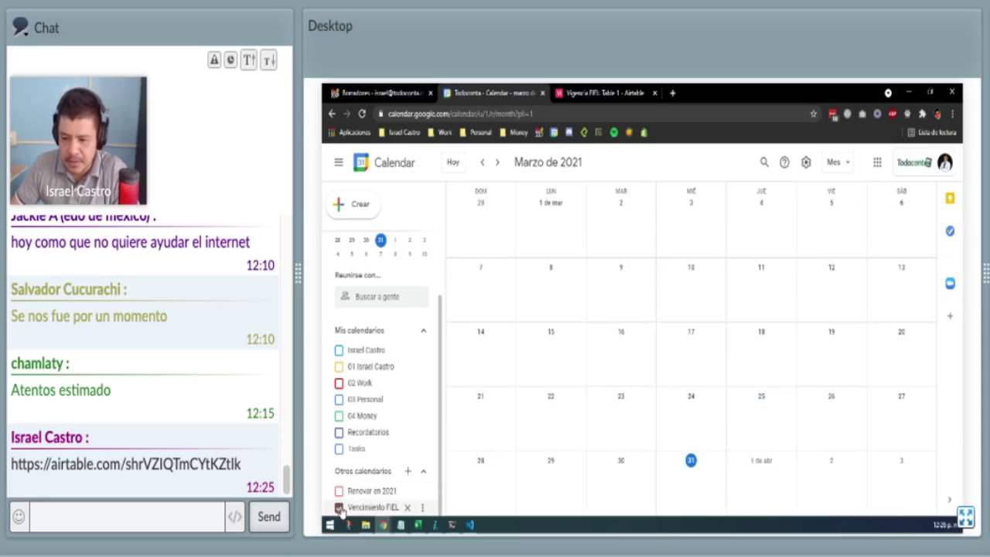
{"action": "left_click", "coordinate": [424, 332]}
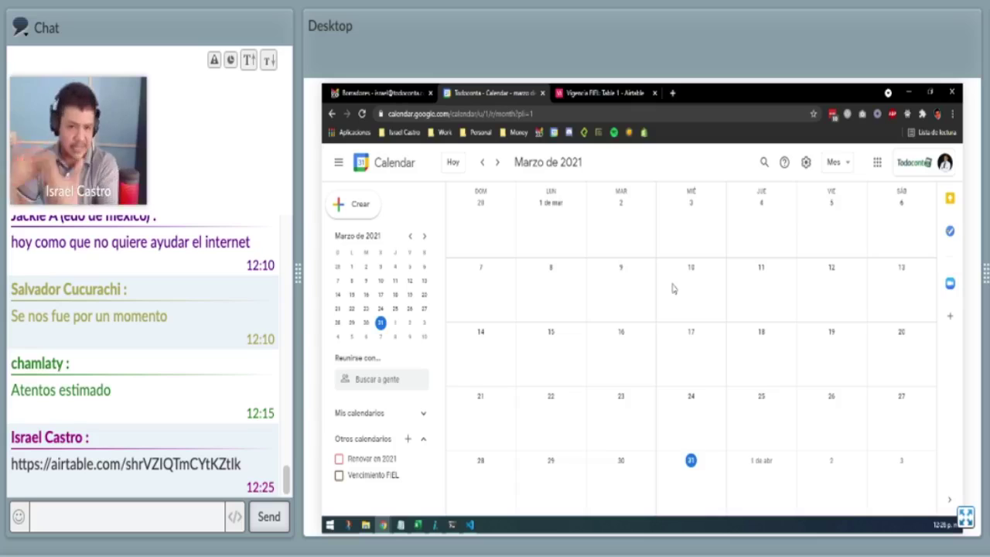